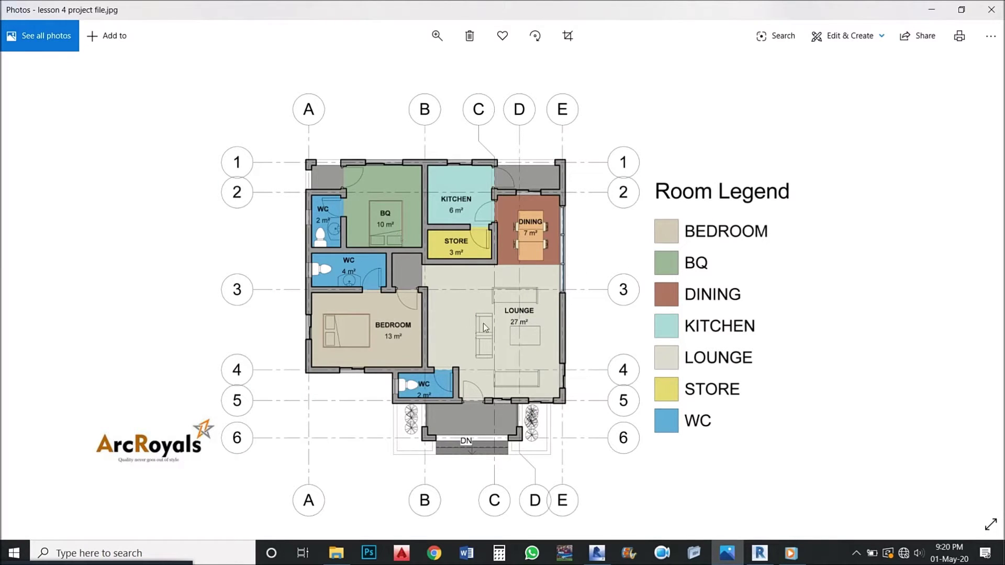
Step: Switch from the Photos reference plan to the Revit floor plan project
click(758, 553)
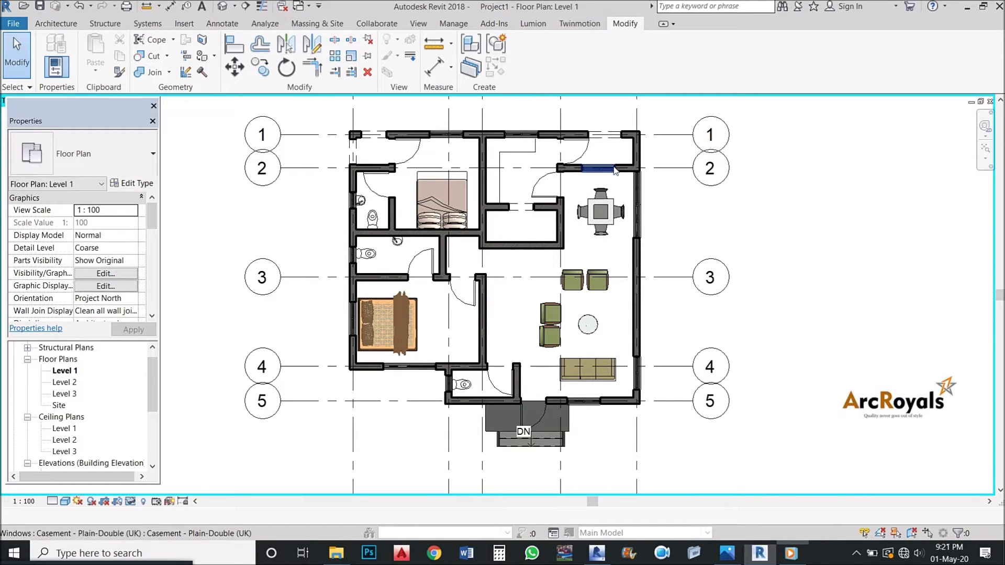
Step: Start the Room tool and set its room tag type to display the room area
click(44, 28)
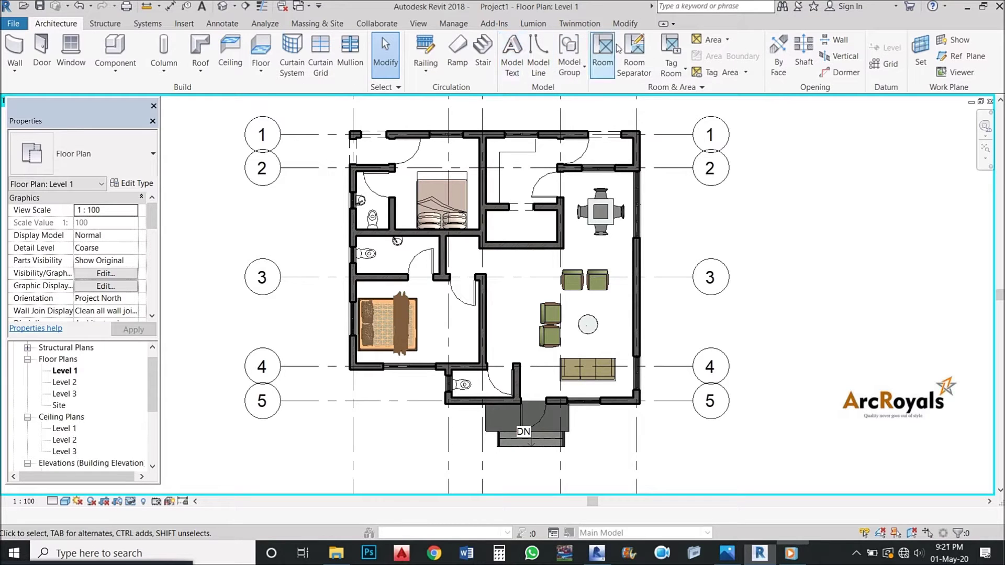
click(605, 56)
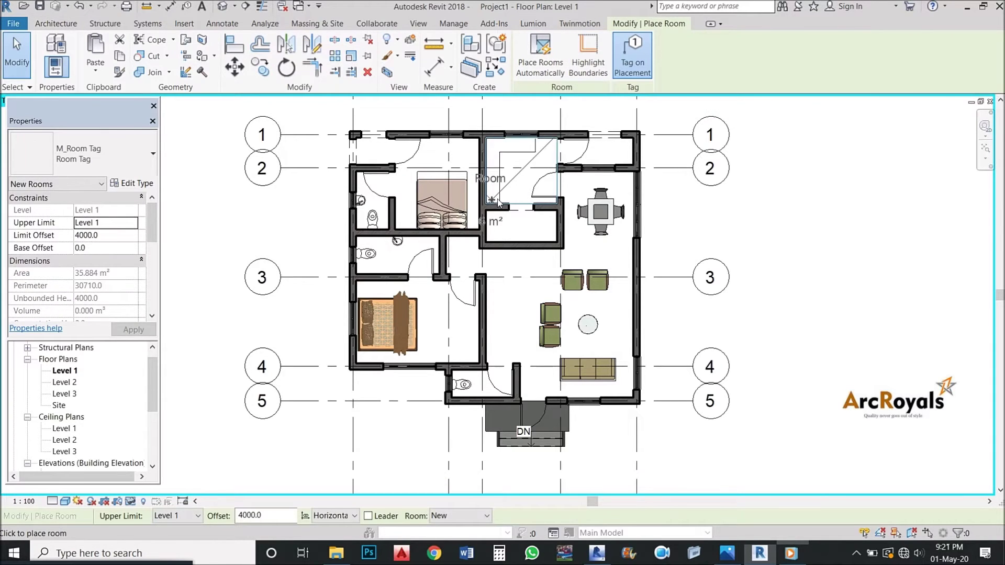
click(132, 183)
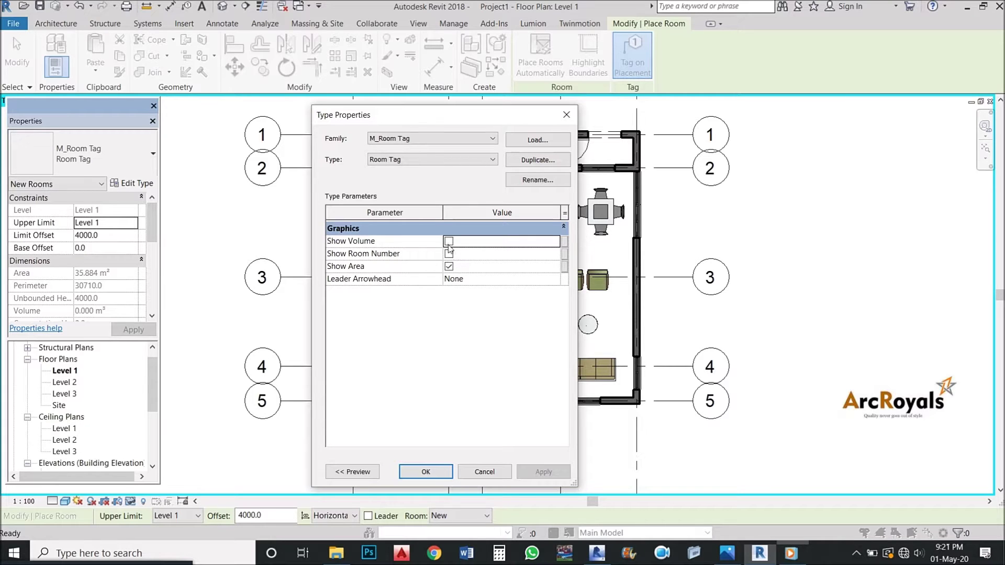
click(425, 471)
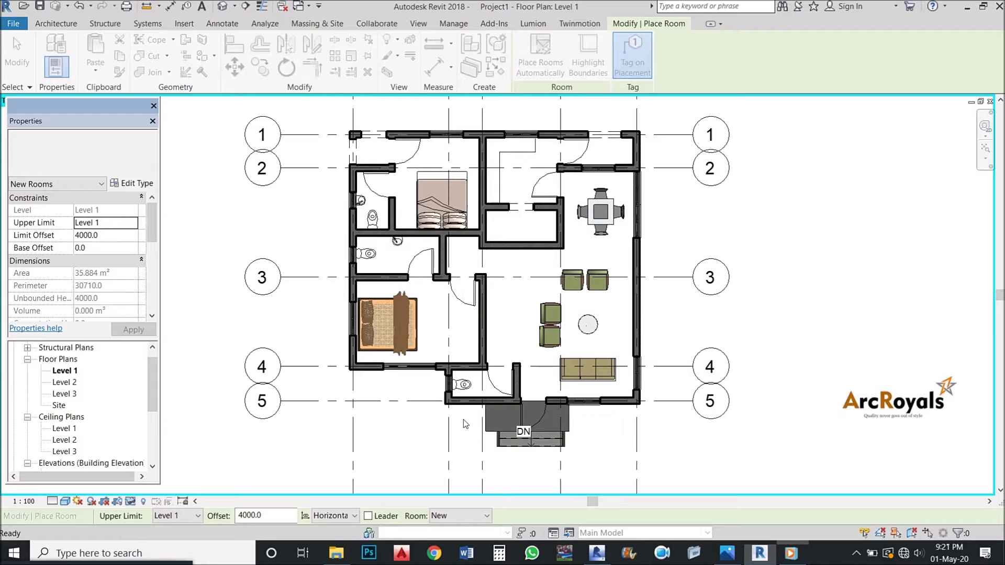
Step: Place rooms in the living area, top rooms, both WCs, bottom bathroom and top-right space
click(529, 292)
scroll(529, 292, down, 1)
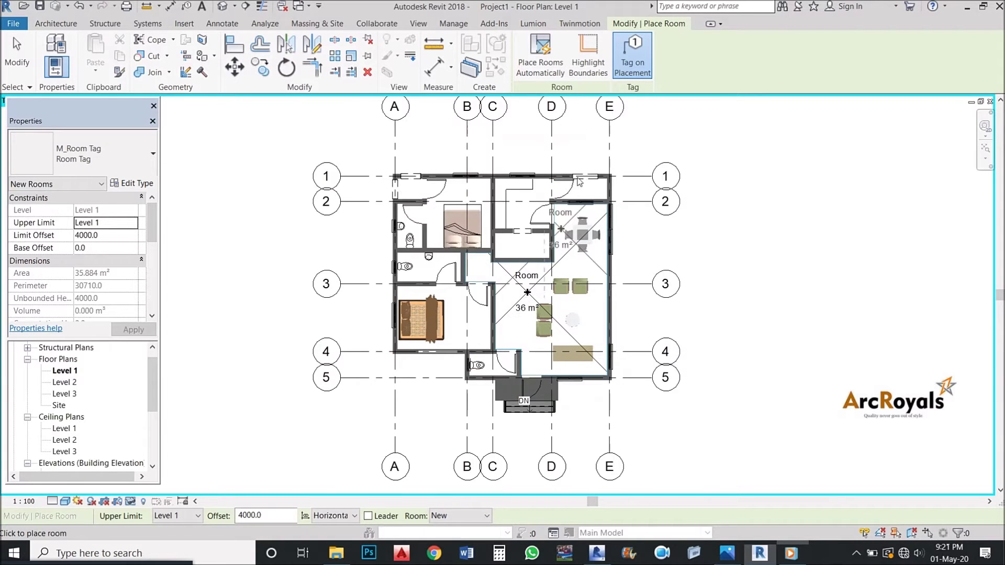
scroll(579, 184, up, 1)
scroll(578, 183, up, 1)
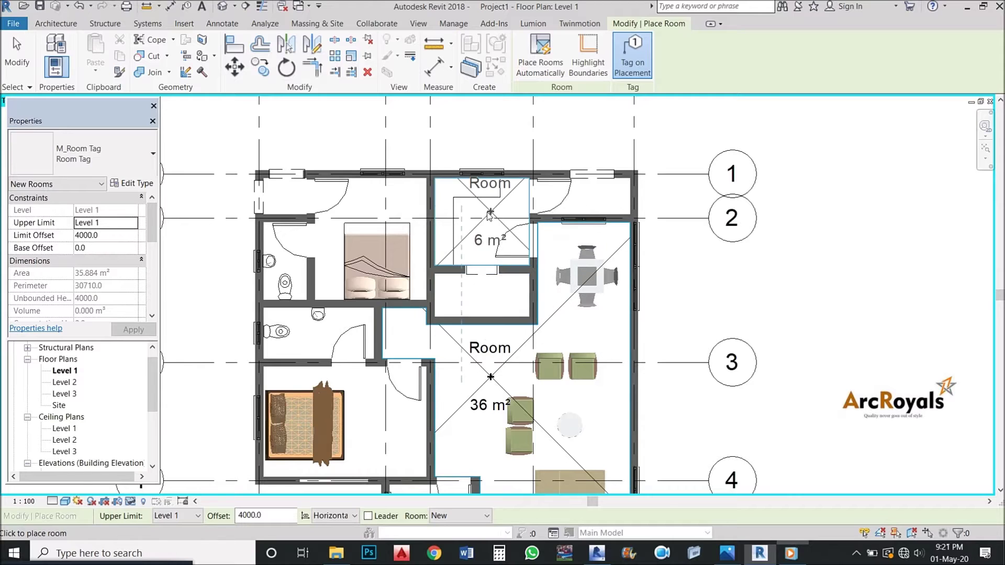
click(488, 251)
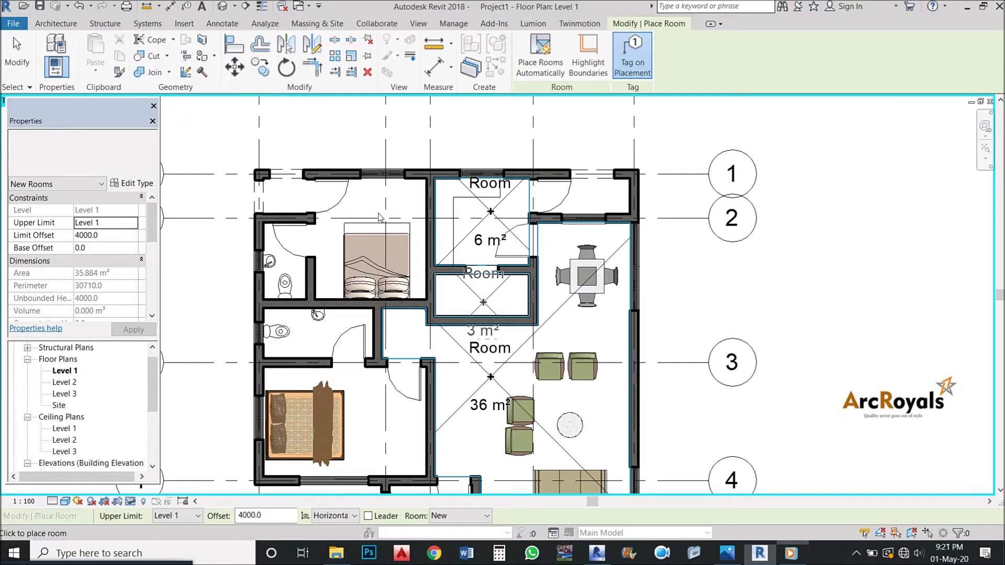
click(287, 269)
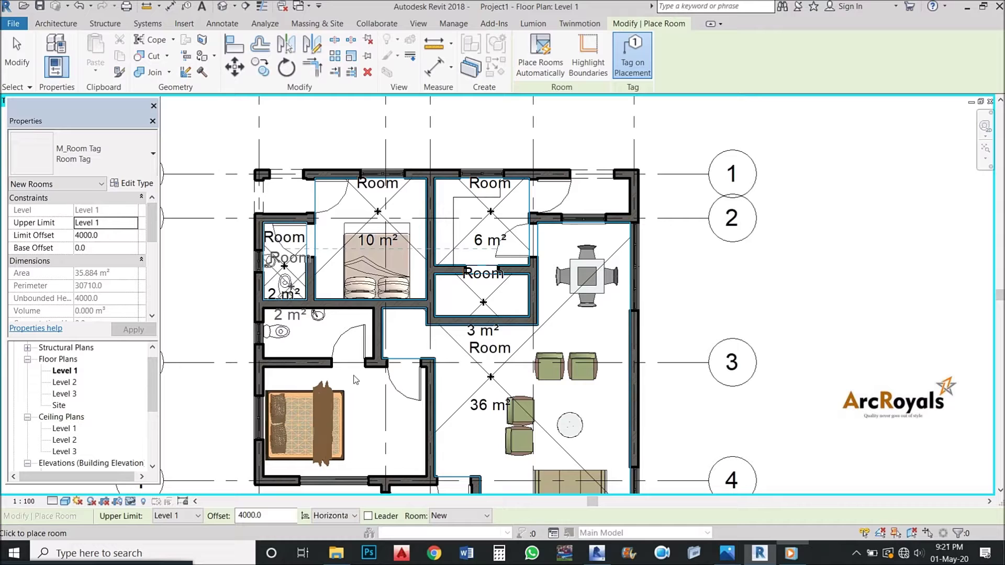
click(284, 267)
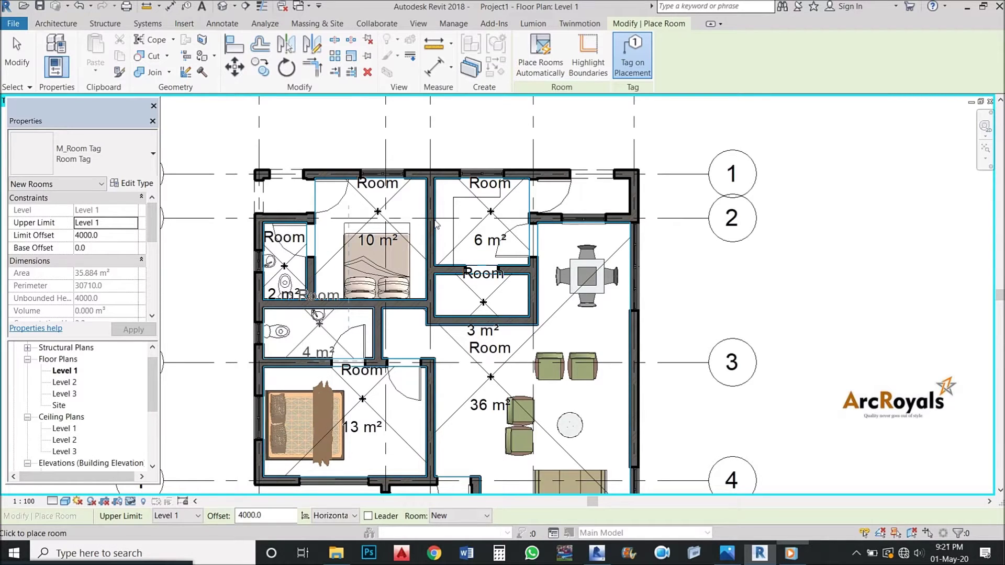
scroll(435, 242, down, 1)
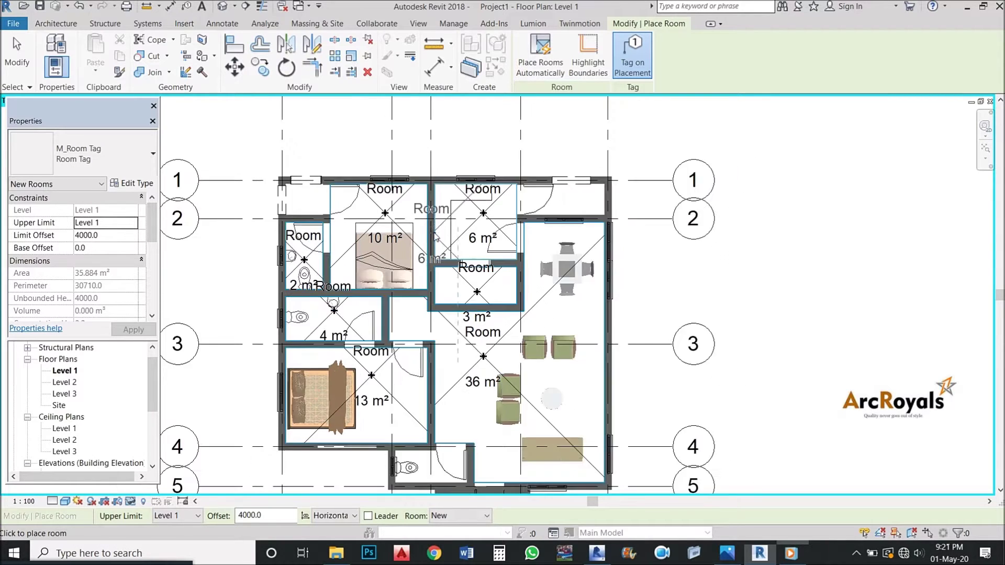
scroll(440, 476, up, 1)
click(440, 476)
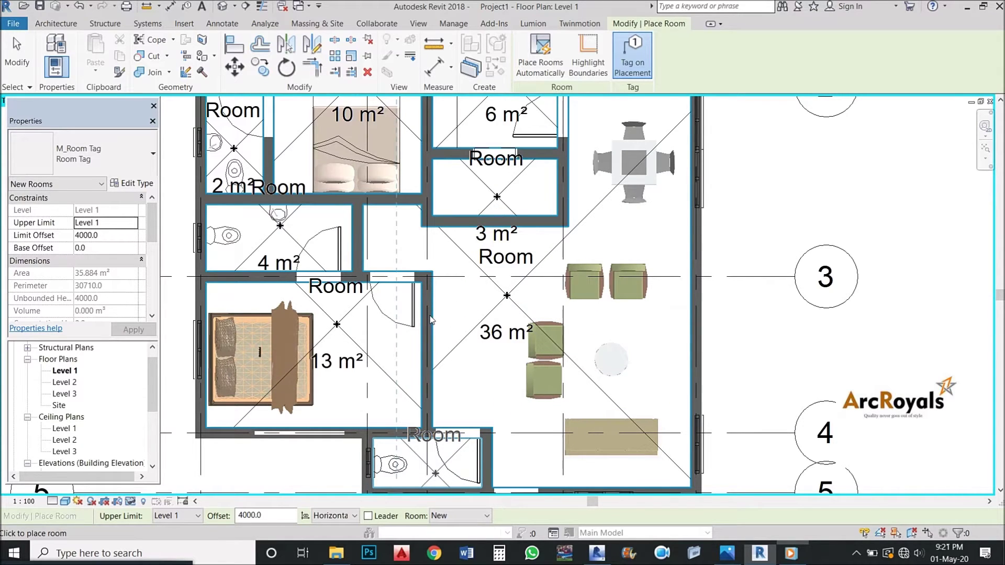
scroll(431, 319, down, 1)
scroll(431, 320, down, 1)
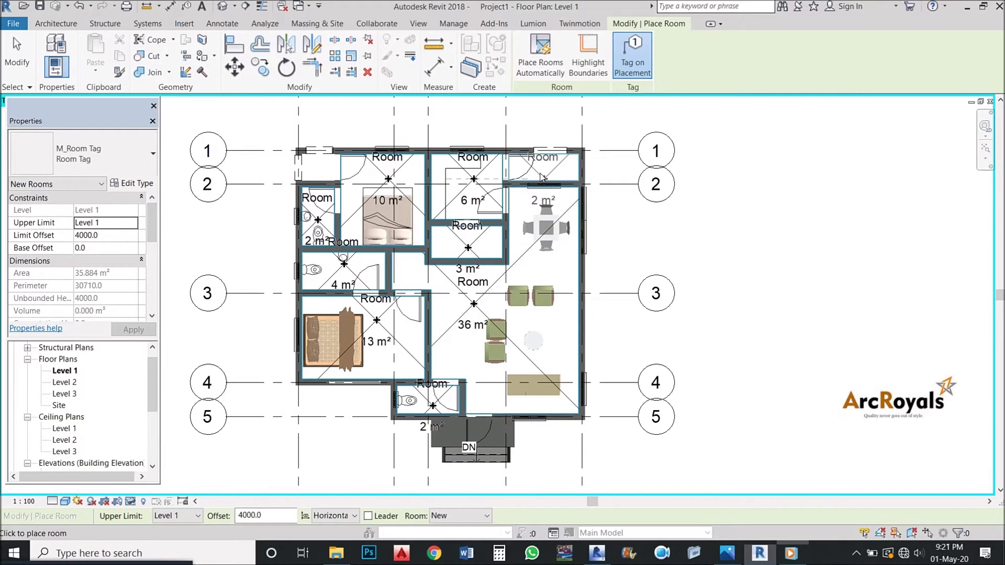
click(542, 178)
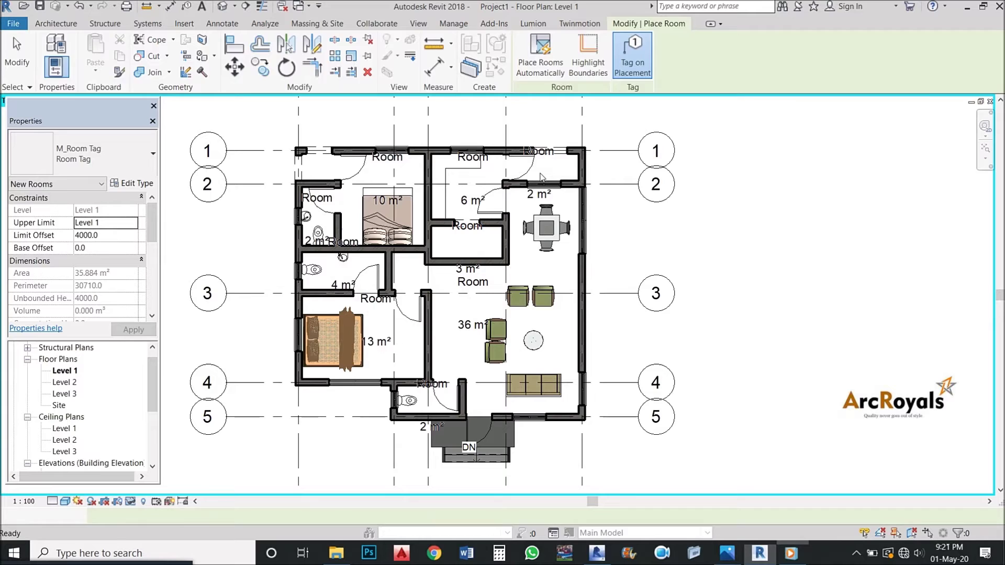
key(Escape)
scroll(469, 154, up, 1)
scroll(470, 154, up, 1)
scroll(469, 153, up, 2)
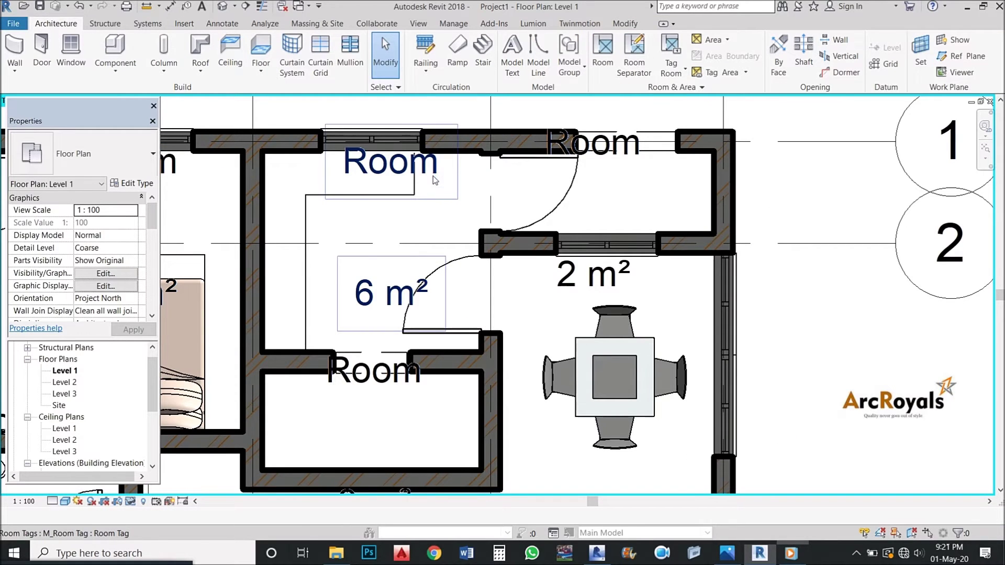
Step: Open the small top room's tag in the family editor
click(432, 176)
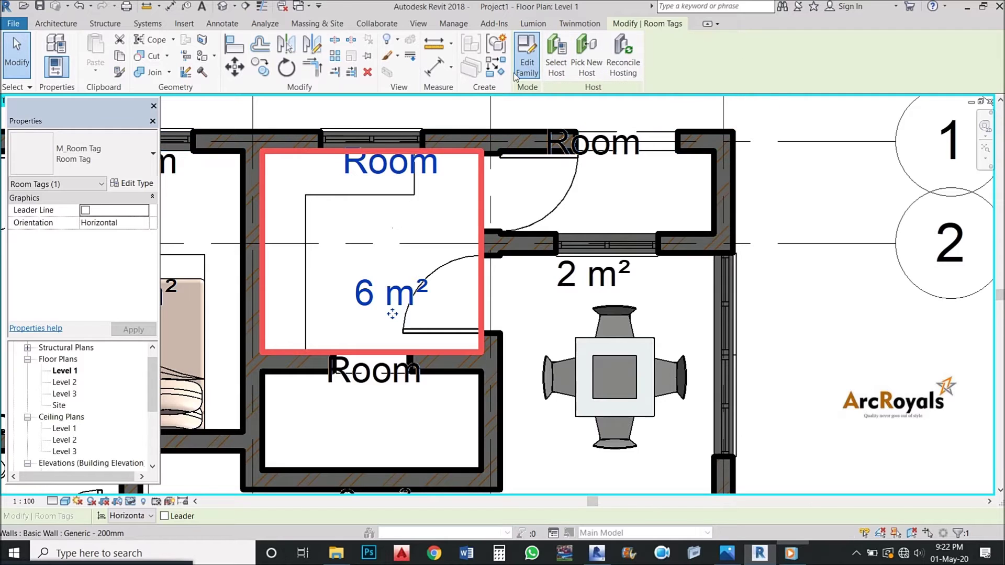
click(527, 63)
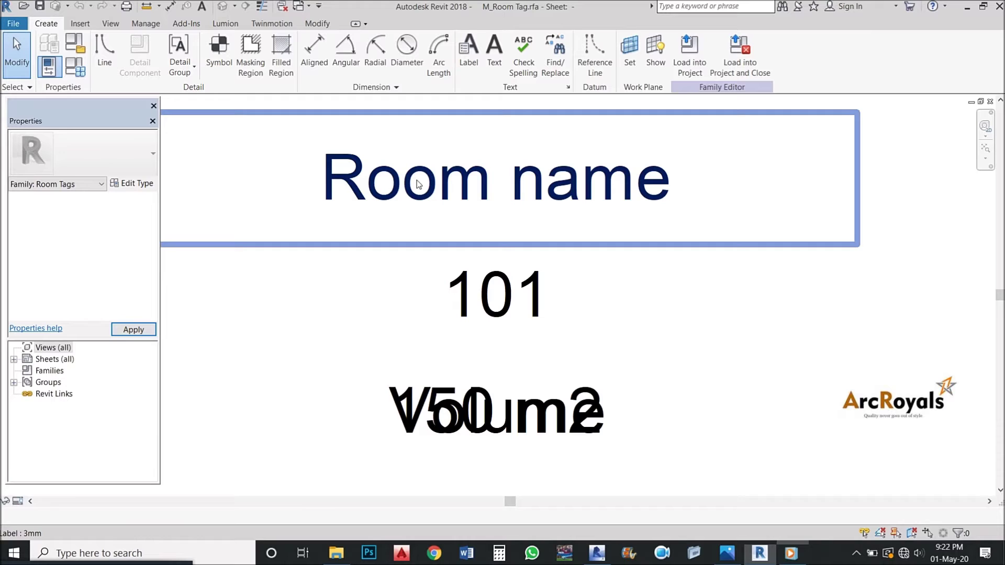
Step: Remove the 101 number and Volume labels from the room tag family
click(418, 184)
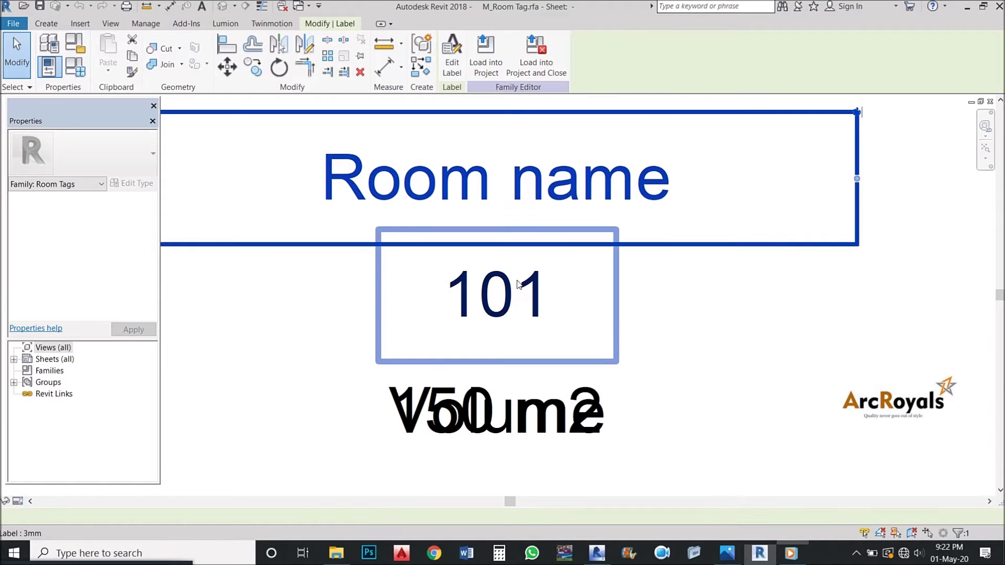
click(517, 286)
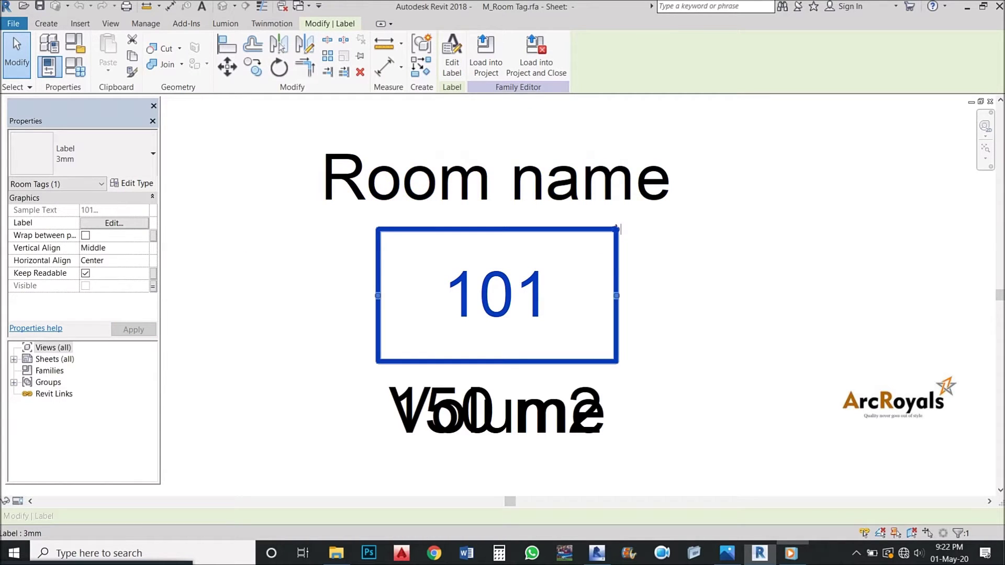
click(451, 412)
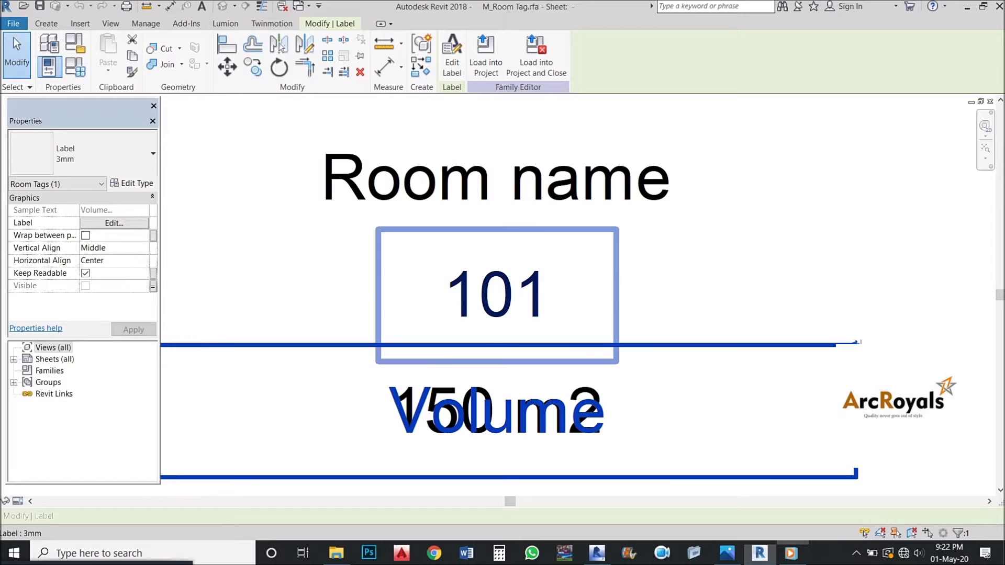
click(538, 302)
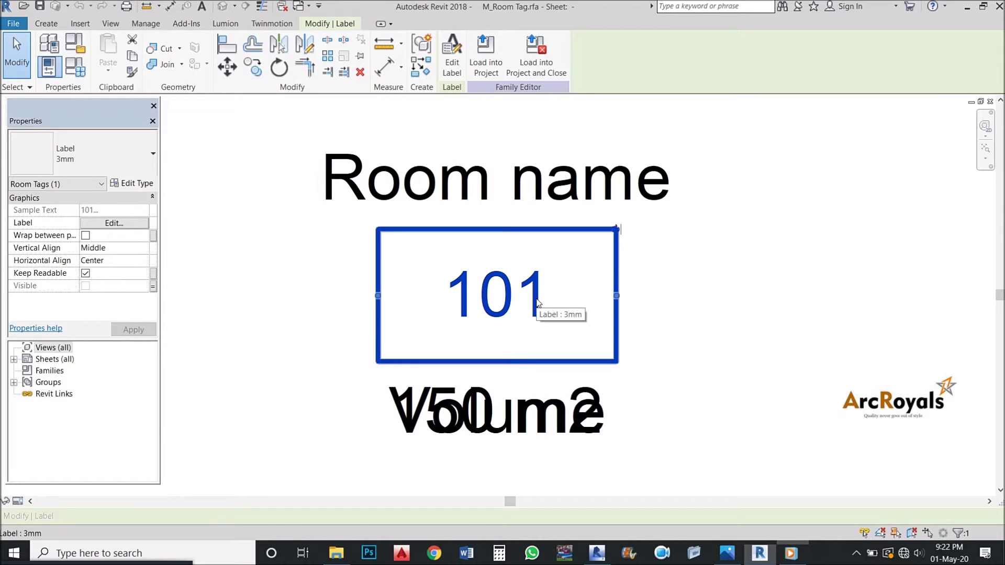
key(Escape)
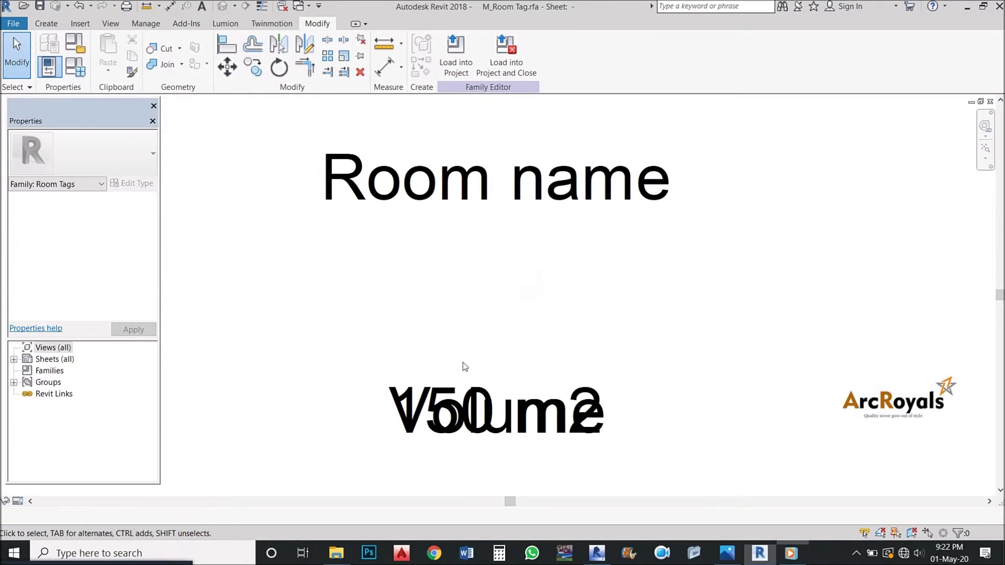
click(455, 374)
drag(458, 378, 493, 262)
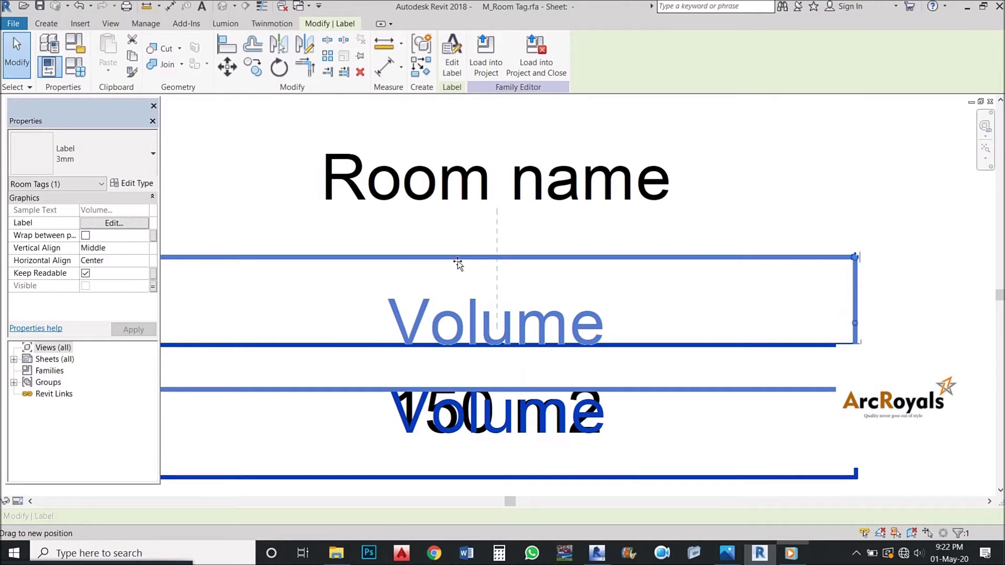
key(Delete)
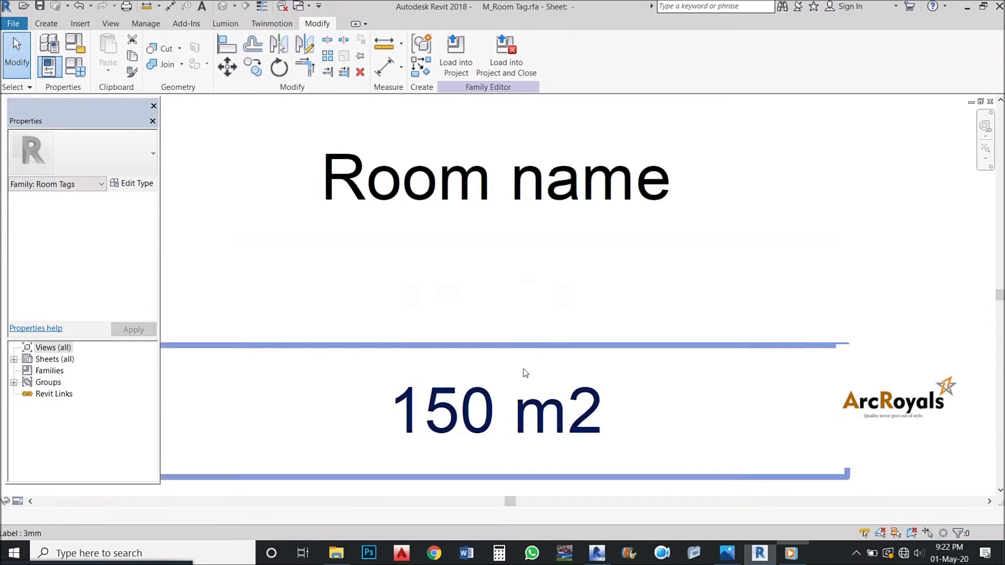
Step: Move the 150 m2 area label up just below the Room name label
click(508, 393)
scroll(508, 392, down, 1)
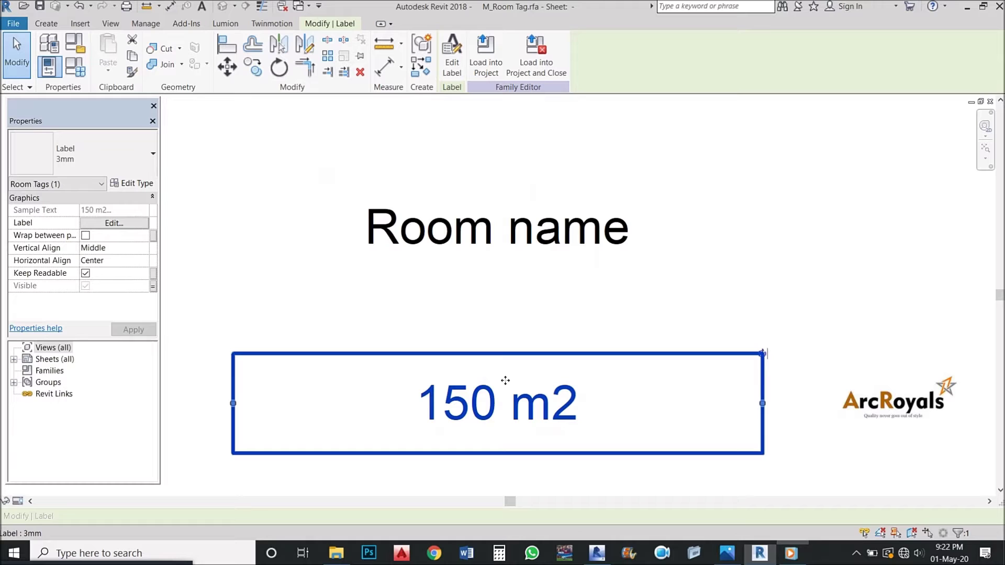
drag(508, 361, 491, 260)
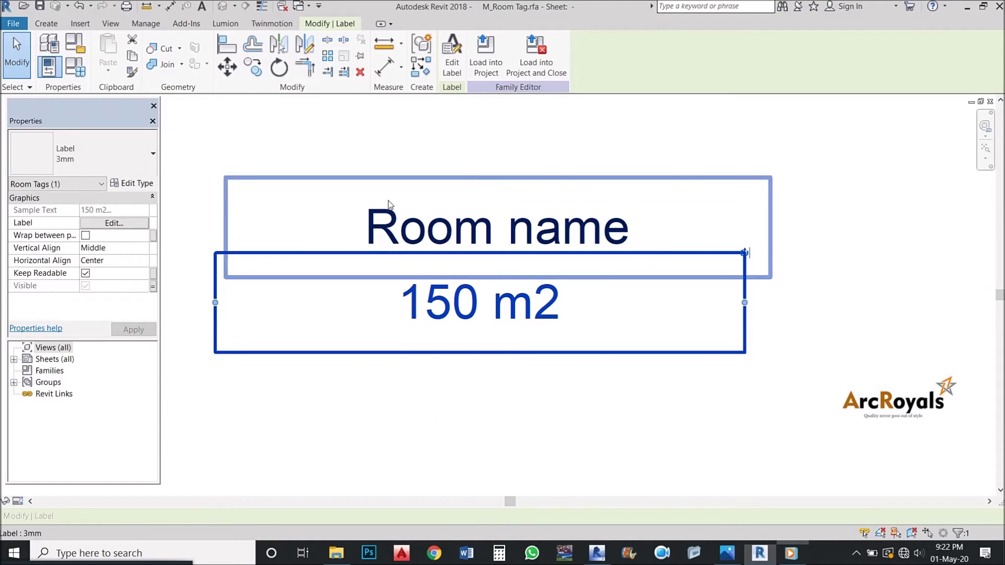
click(476, 228)
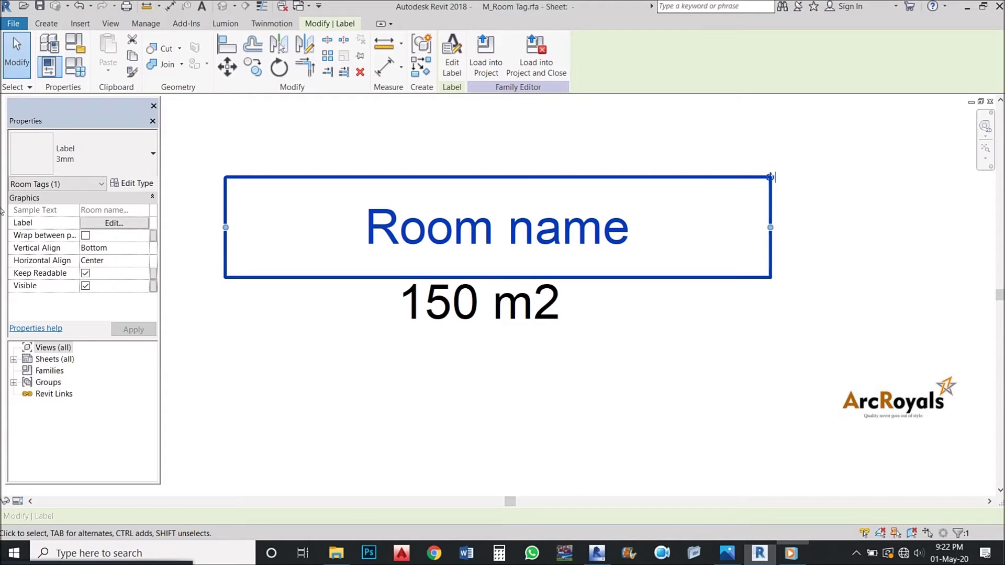
Step: Change the label type's Text Size from 3 mm to 2 mm
click(131, 184)
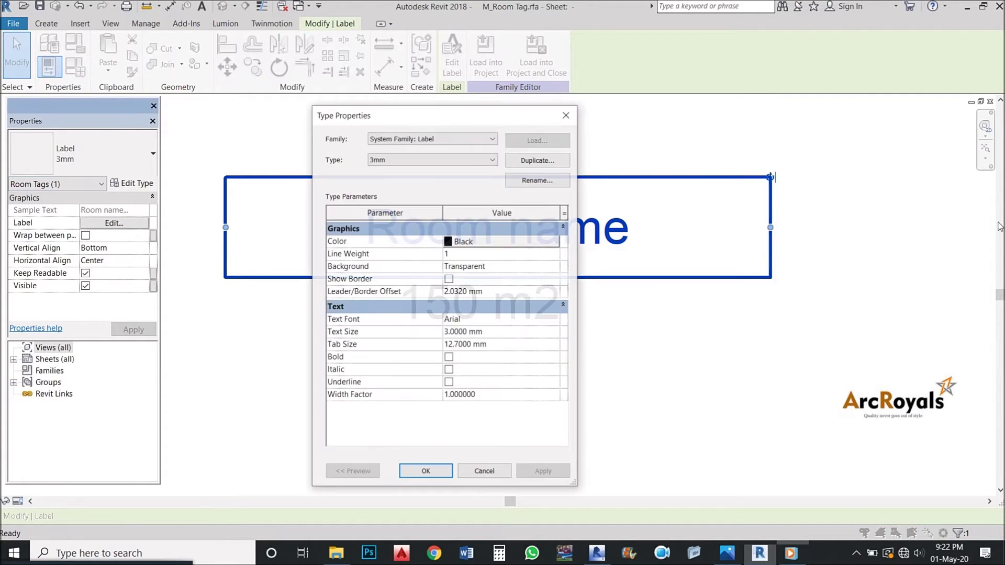
click(525, 331)
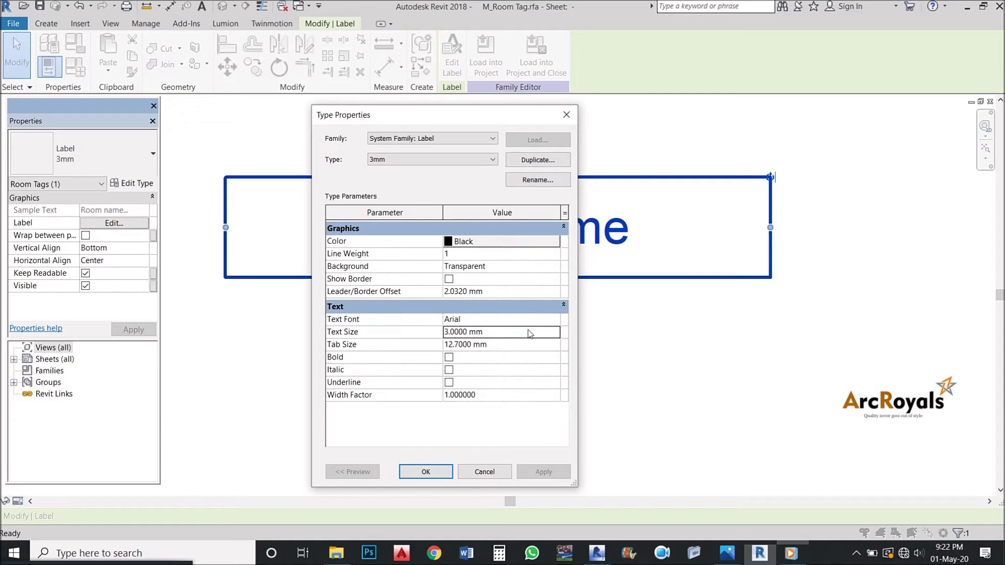
text(2)
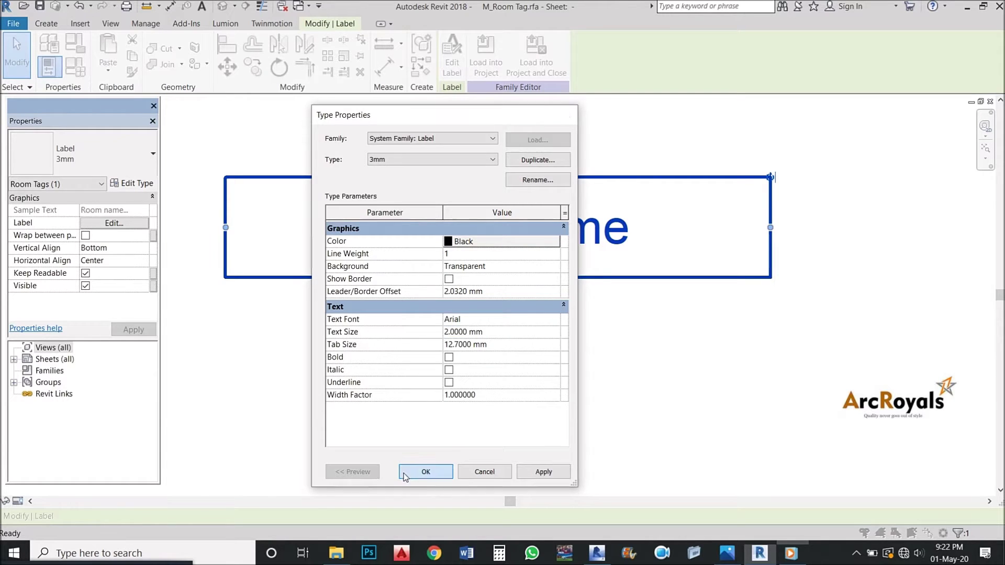
click(426, 472)
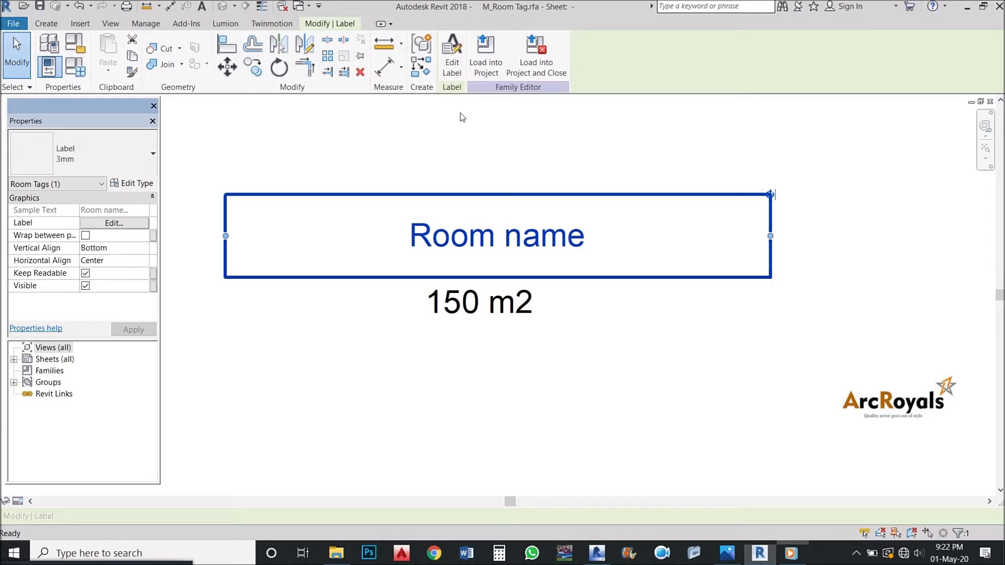
Step: Load the edited room tag into the project, overwriting the existing version and parameters
click(491, 52)
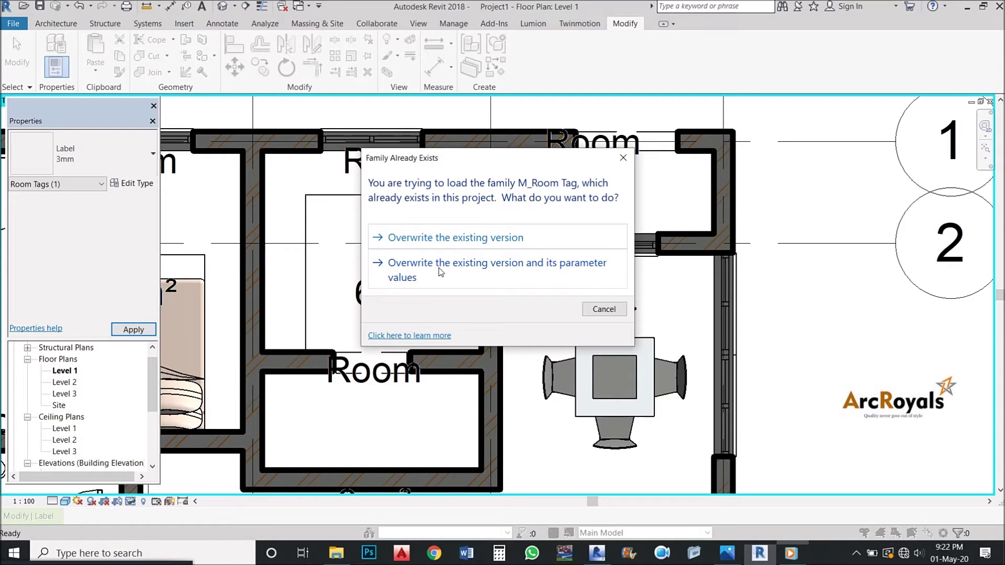
click(440, 267)
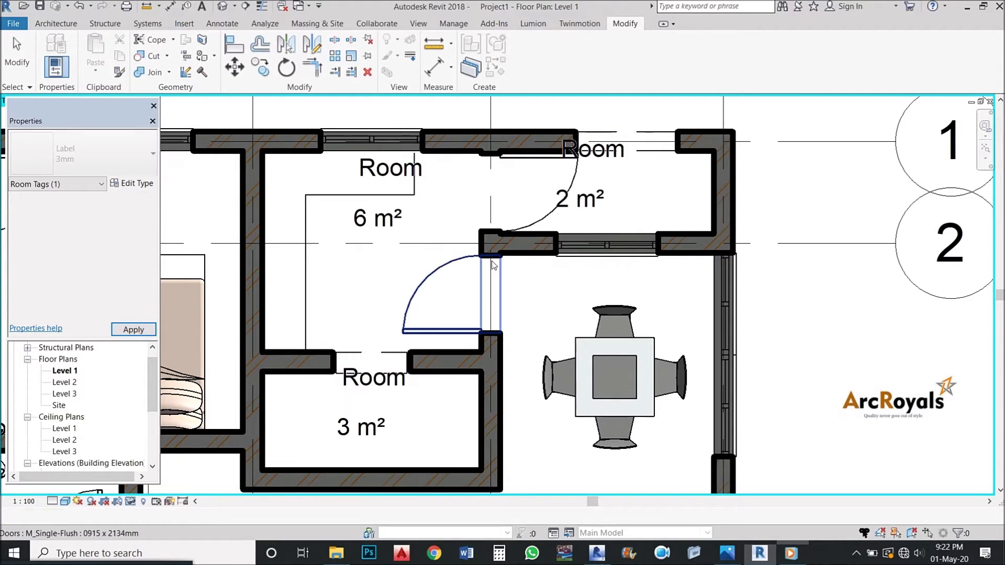
scroll(550, 177, down, 1)
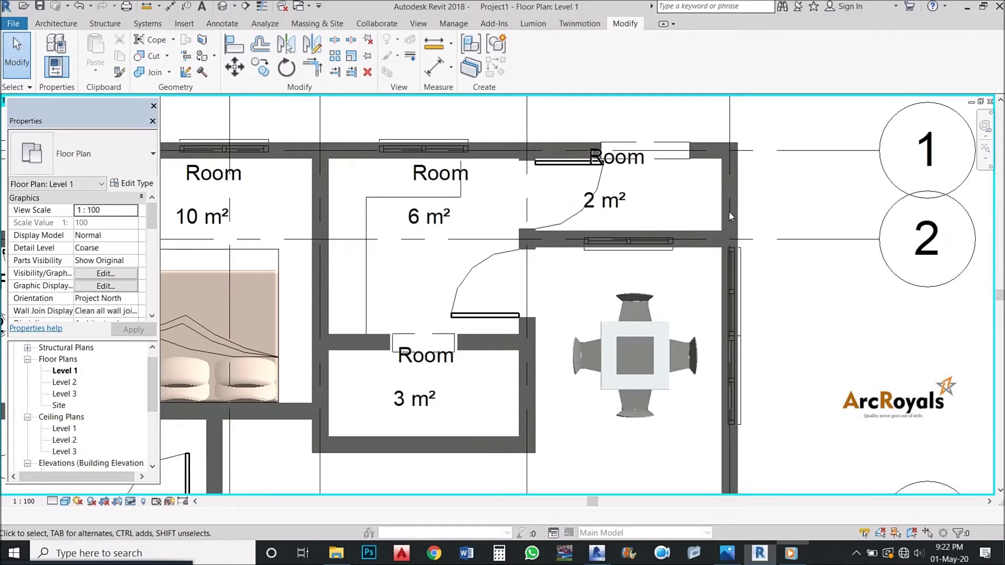
scroll(508, 276, up, 1)
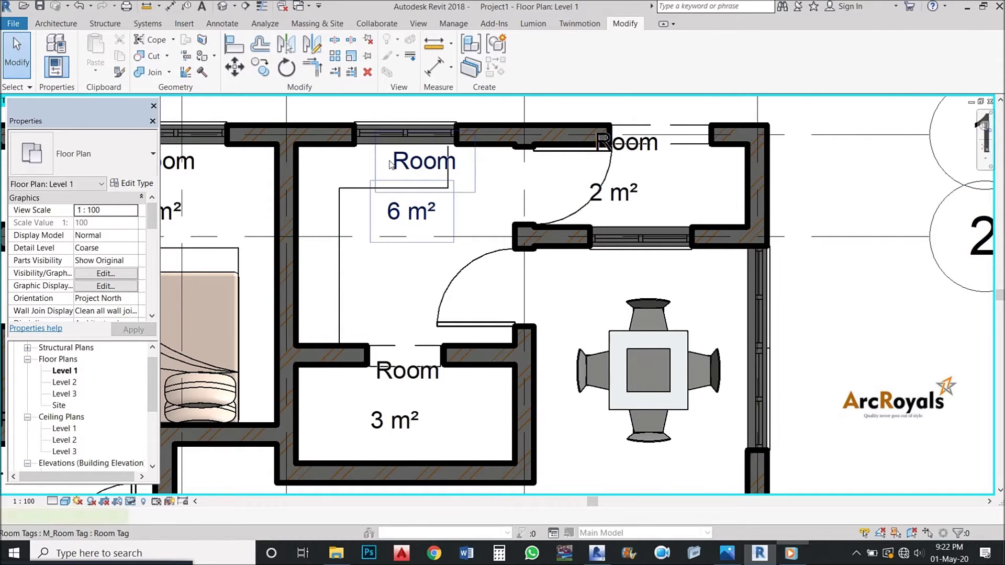
Step: Move the 6 m² room's tag lower and name that room KITCHEN
click(412, 210)
drag(427, 243, 425, 321)
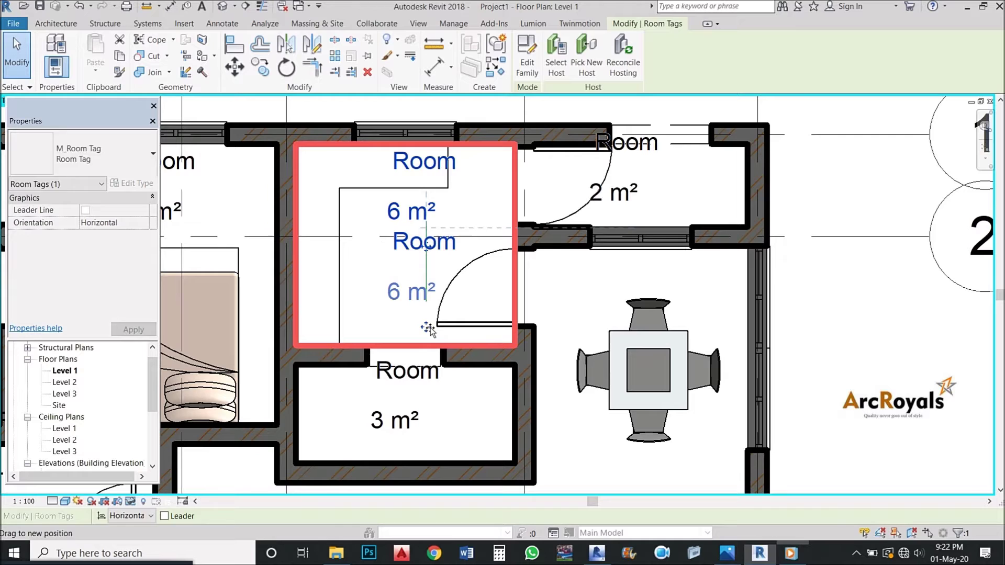
click(424, 241)
text(KITCHEN)
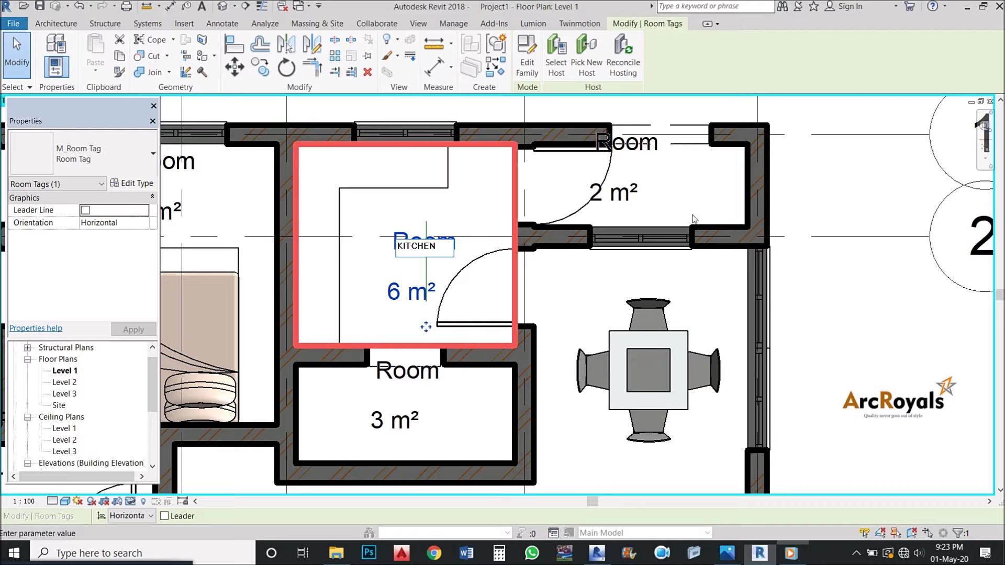
click(694, 218)
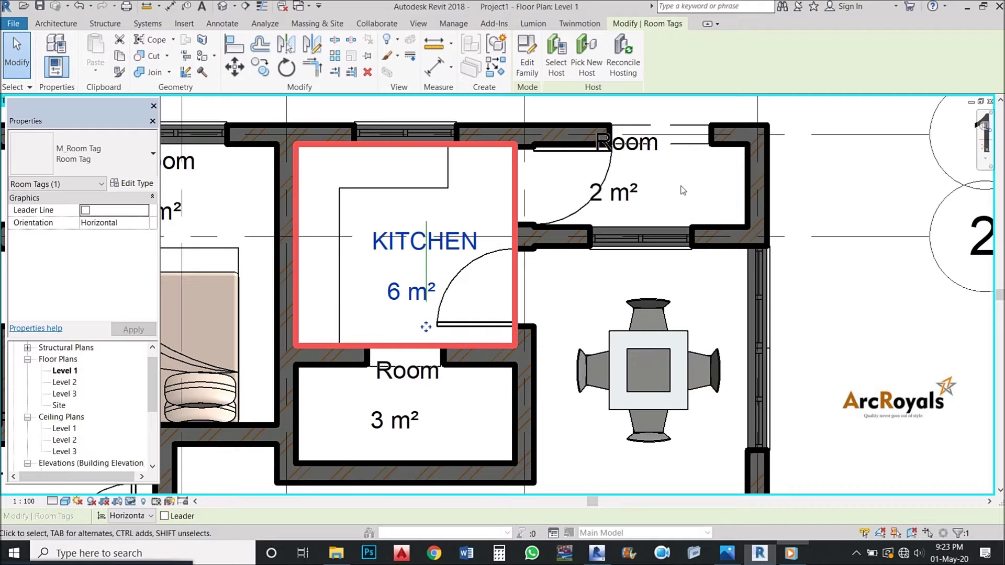
click(643, 147)
key(Escape)
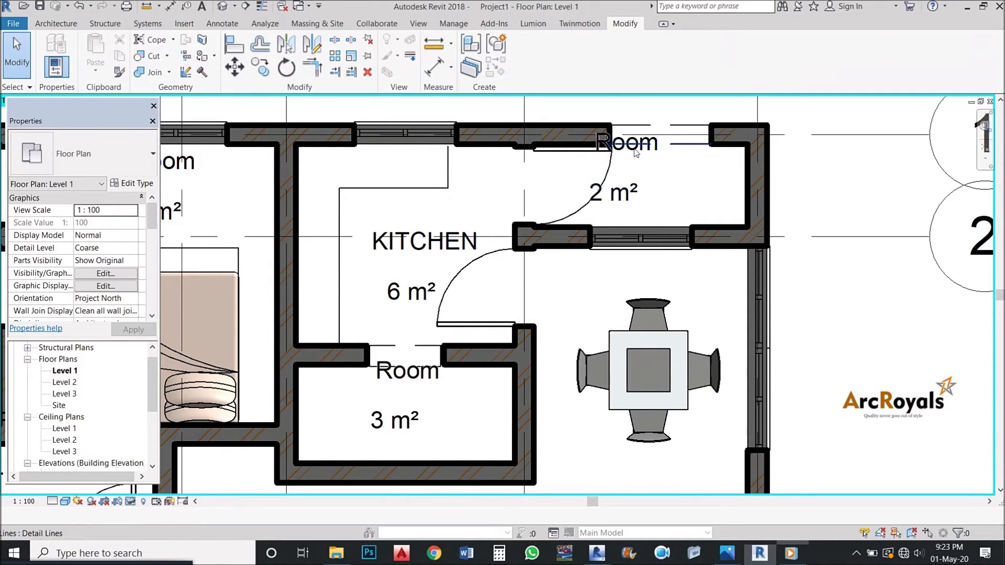
click(636, 155)
scroll(637, 155, down, 3)
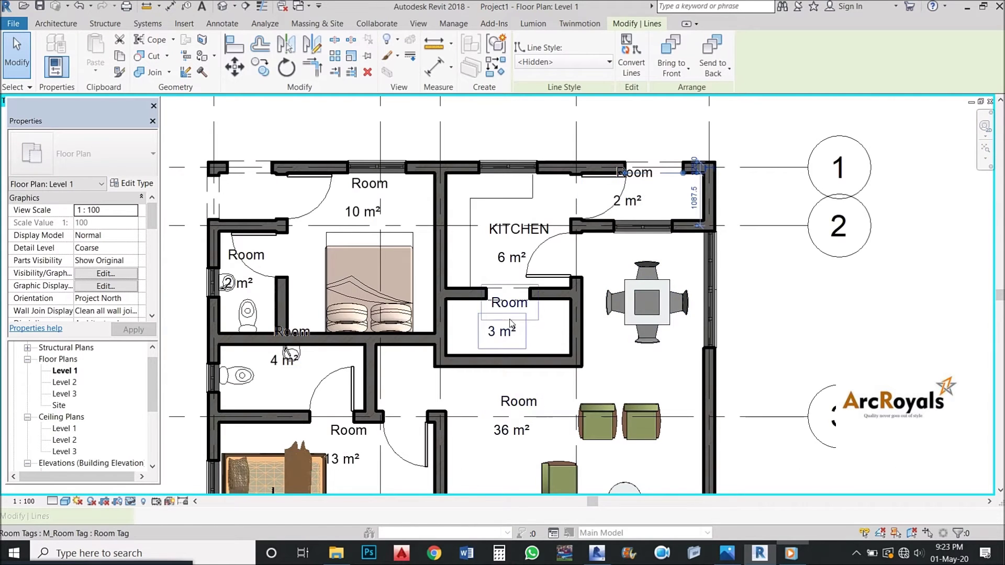
scroll(510, 324, down, 3)
Step: Recentre tags and name the 13 m² room BEDROOM and the 4 m² room WC
click(402, 402)
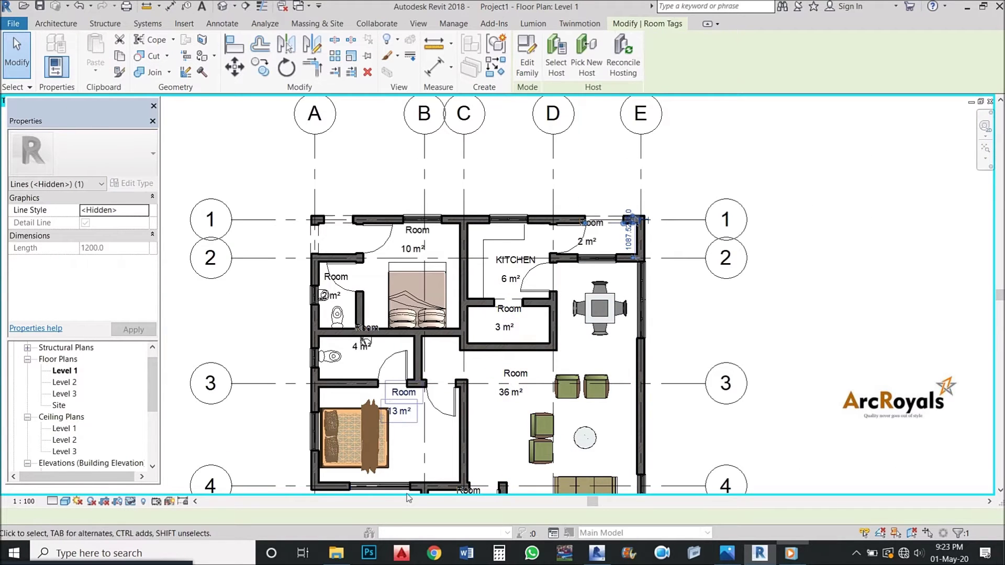
scroll(402, 392, up, 3)
scroll(402, 314, down, 2)
scroll(406, 335, up, 2)
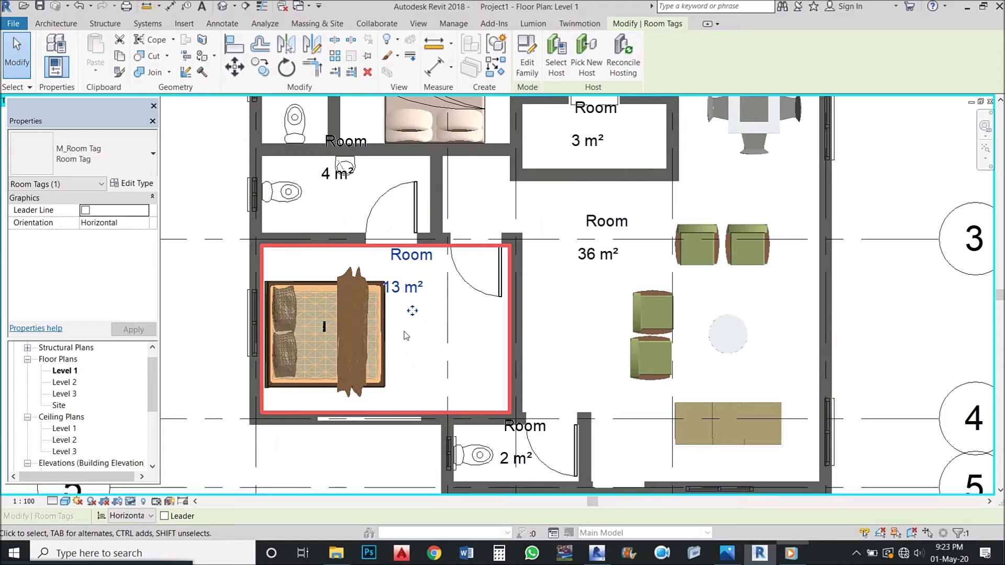
click(428, 314)
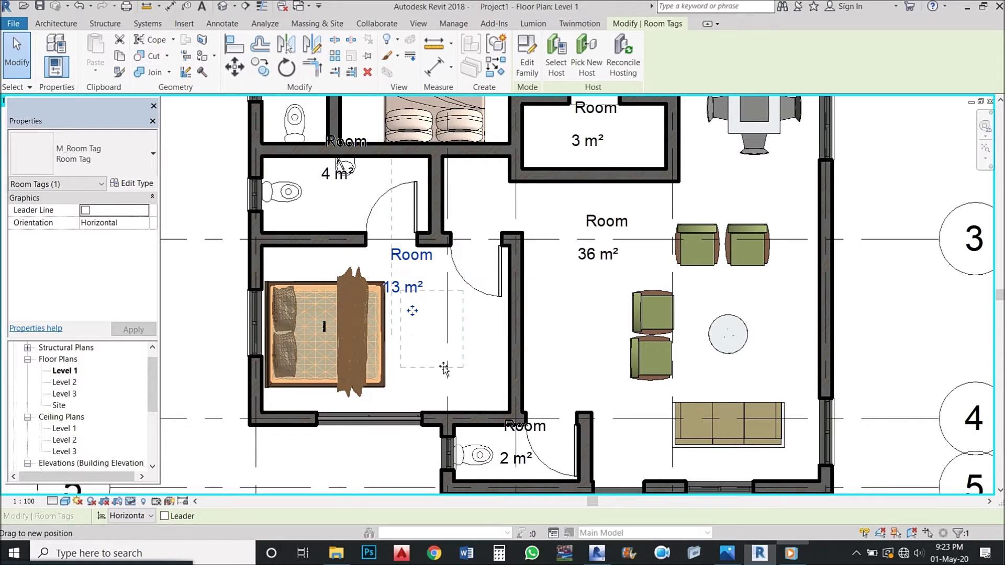
drag(427, 314, 436, 338)
click(425, 308)
text(BEDROO)
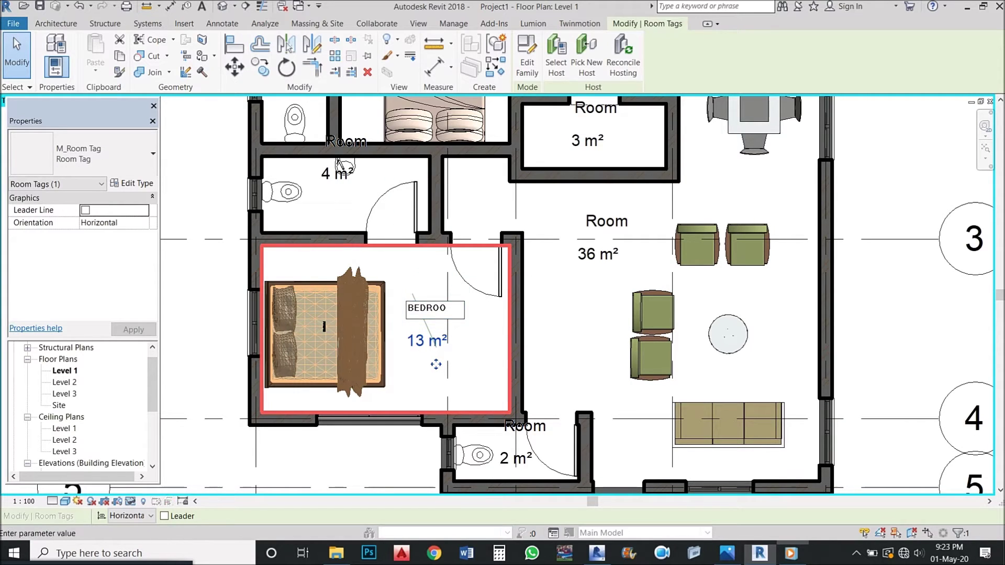
text(M)
key(Return)
click(341, 200)
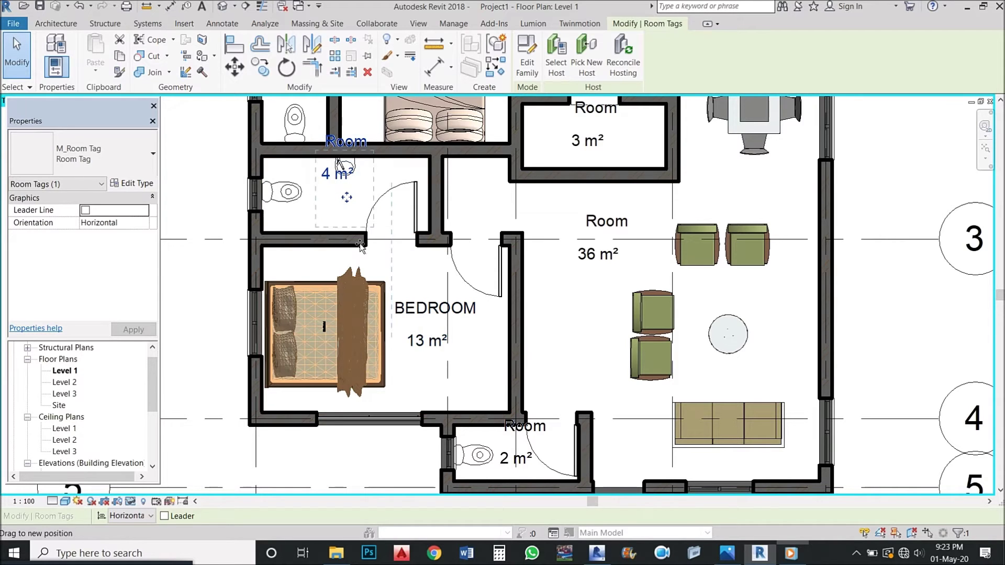
drag(346, 200, 360, 244)
click(343, 173)
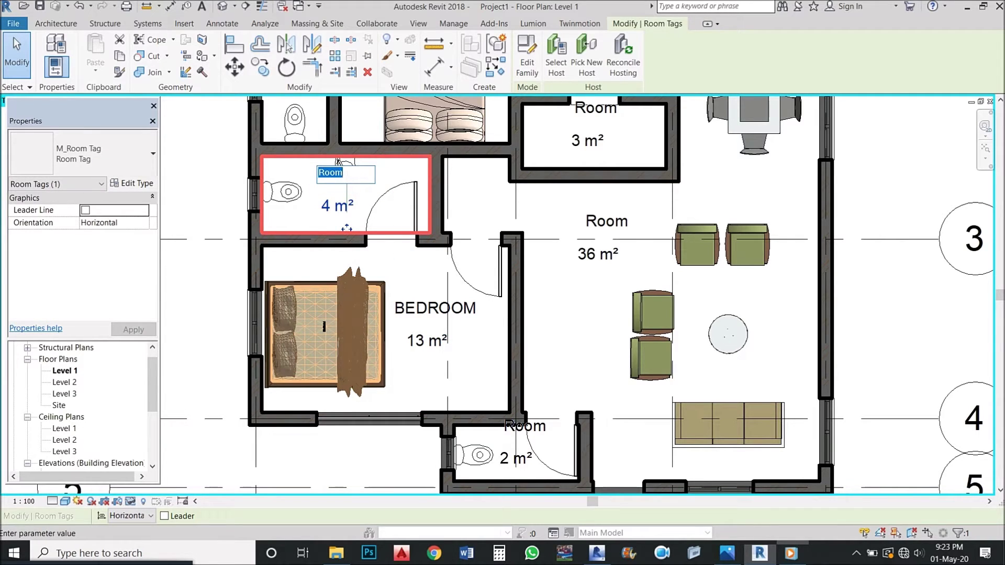
text(T)
key(Return)
scroll(338, 197, down, 2)
scroll(360, 155, up, 1)
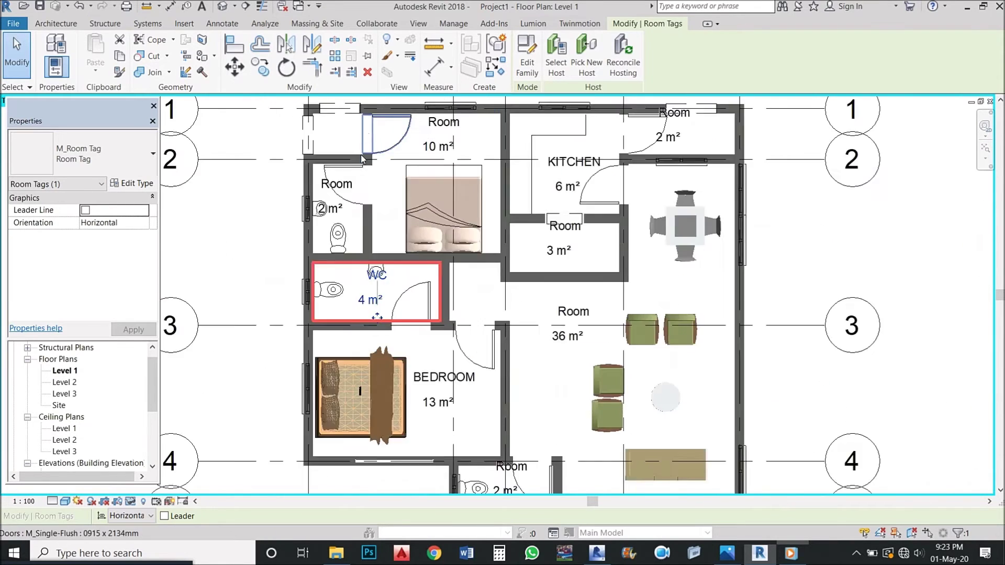
scroll(360, 155, up, 2)
Step: Name the remaining small rooms BQ, EXIT and STORE, centring the STORE label
click(307, 219)
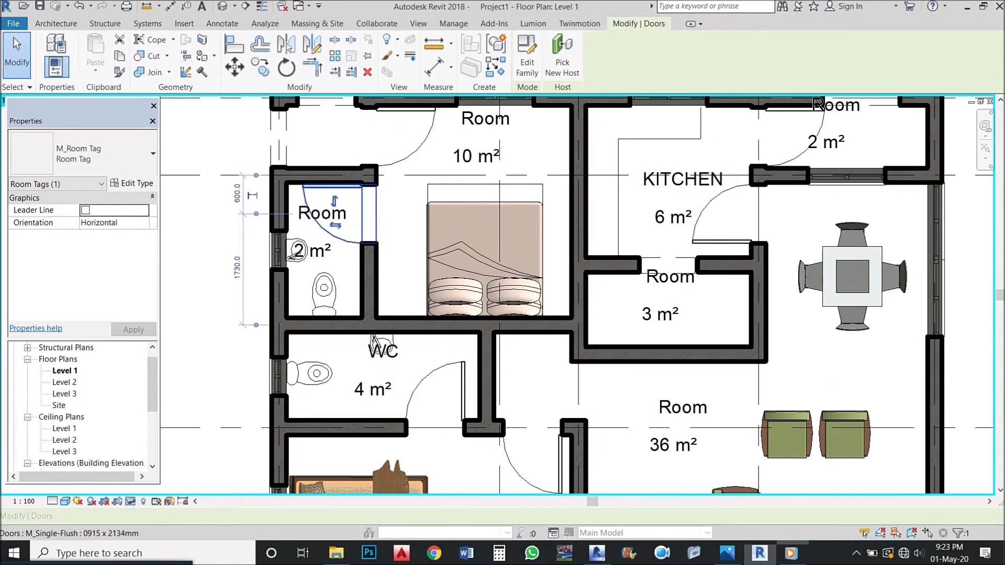
click(306, 214)
text(WC)
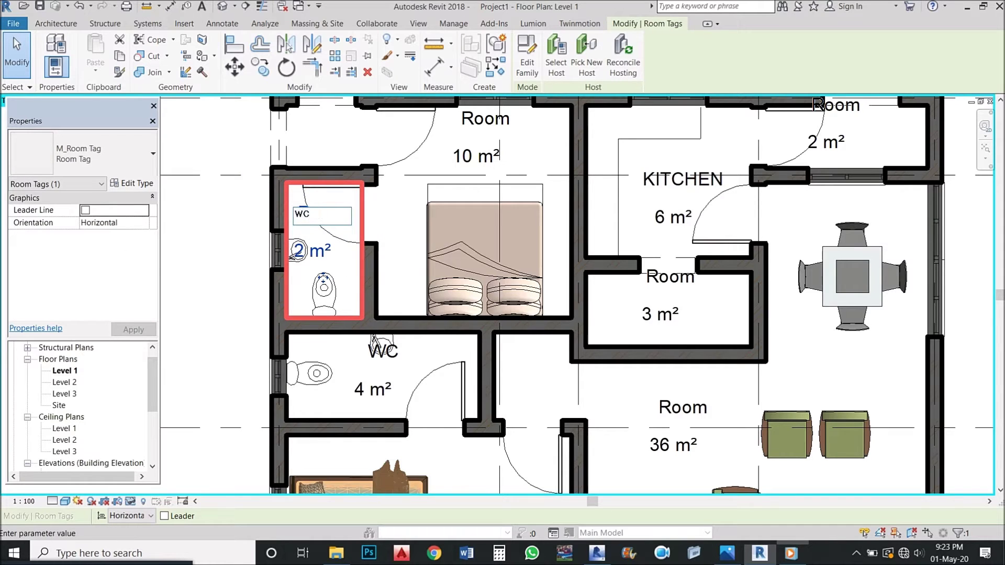
click(485, 119)
text(BQ)
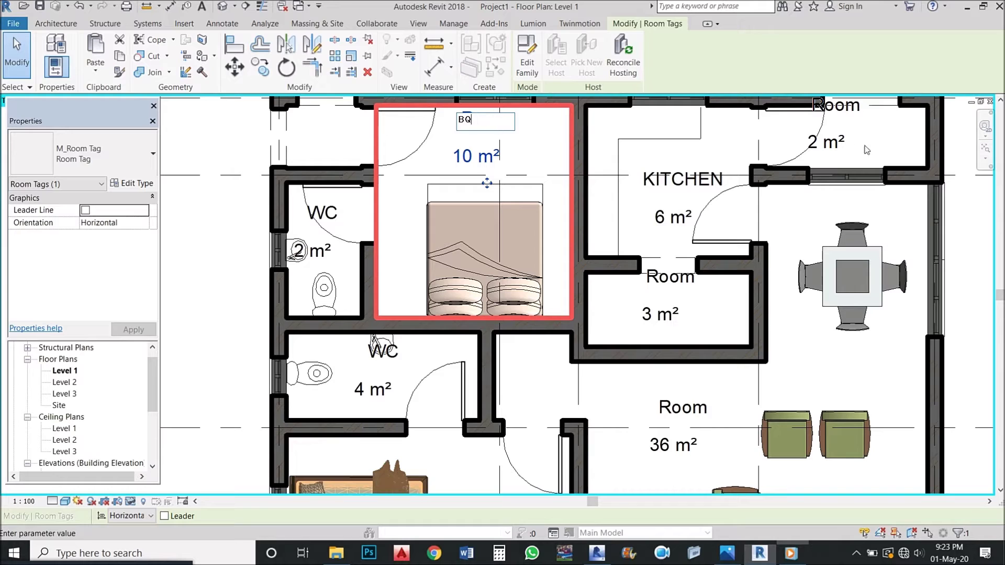
click(825, 106)
text(EXIT)
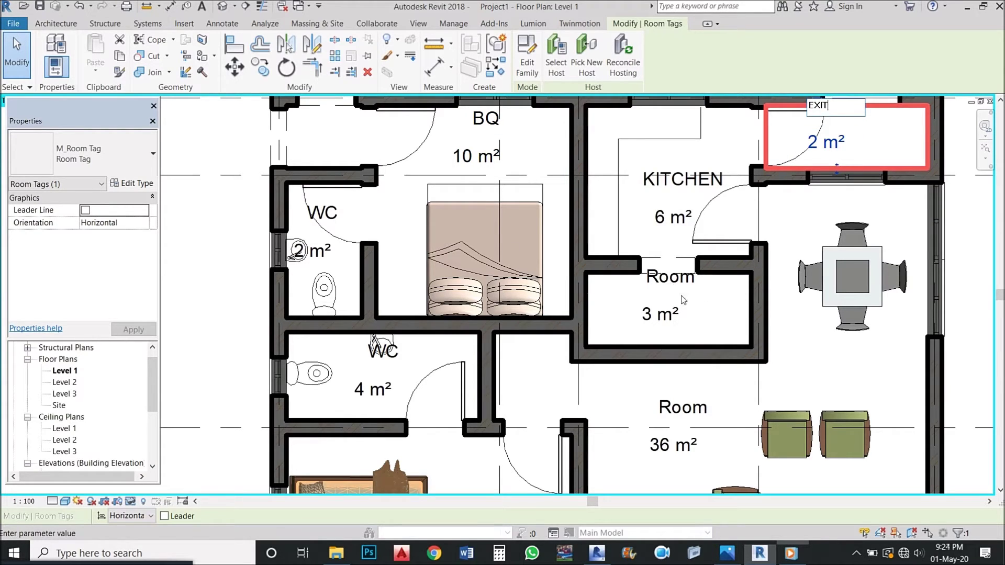
click(670, 278)
text(STORE)
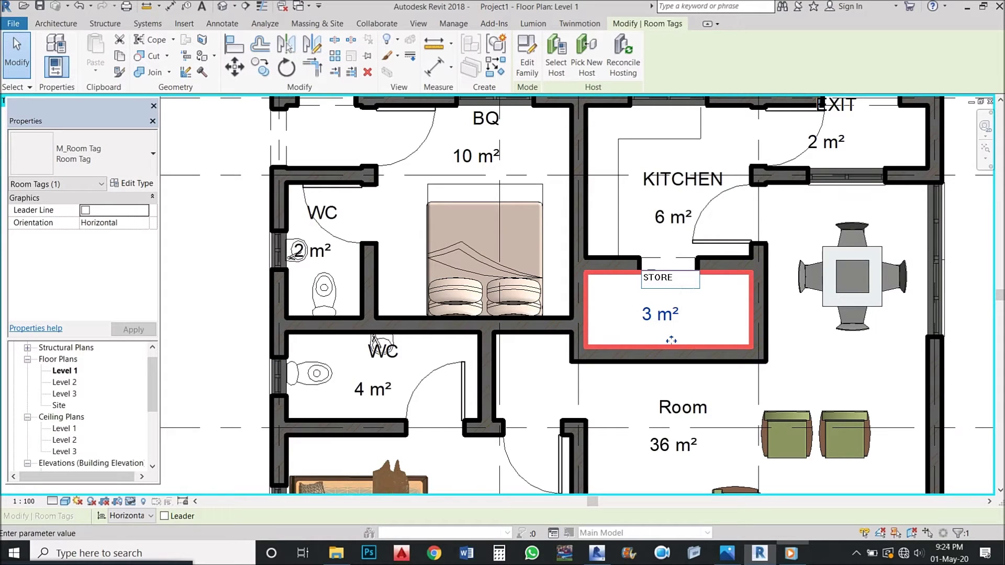
click(701, 306)
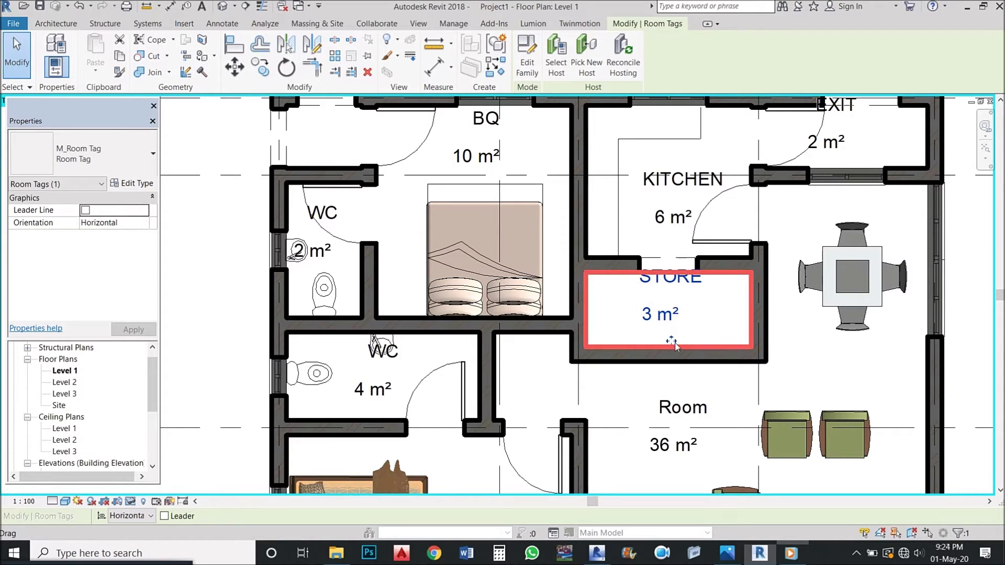
drag(675, 346, 677, 369)
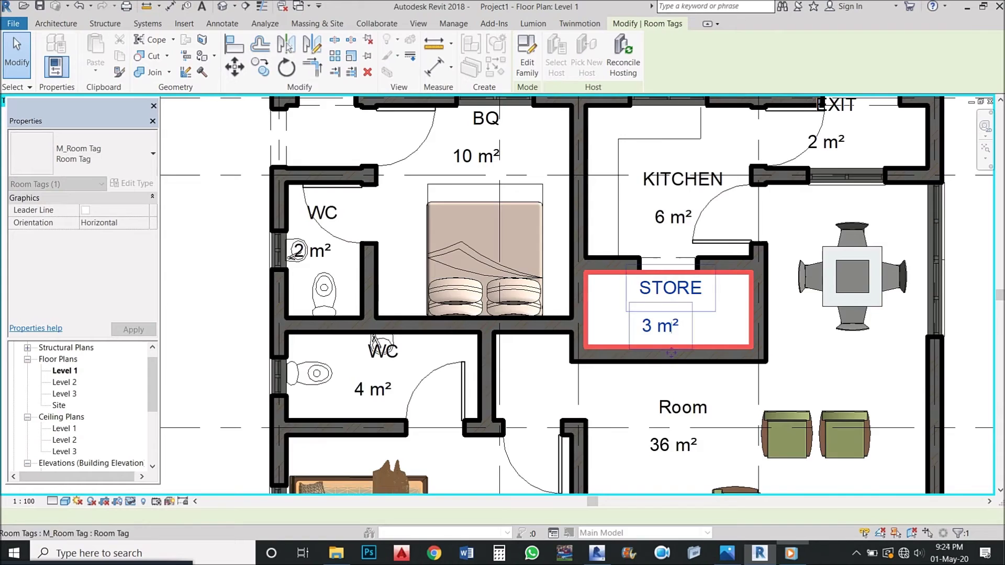
scroll(677, 370, down, 4)
scroll(550, 385, up, 4)
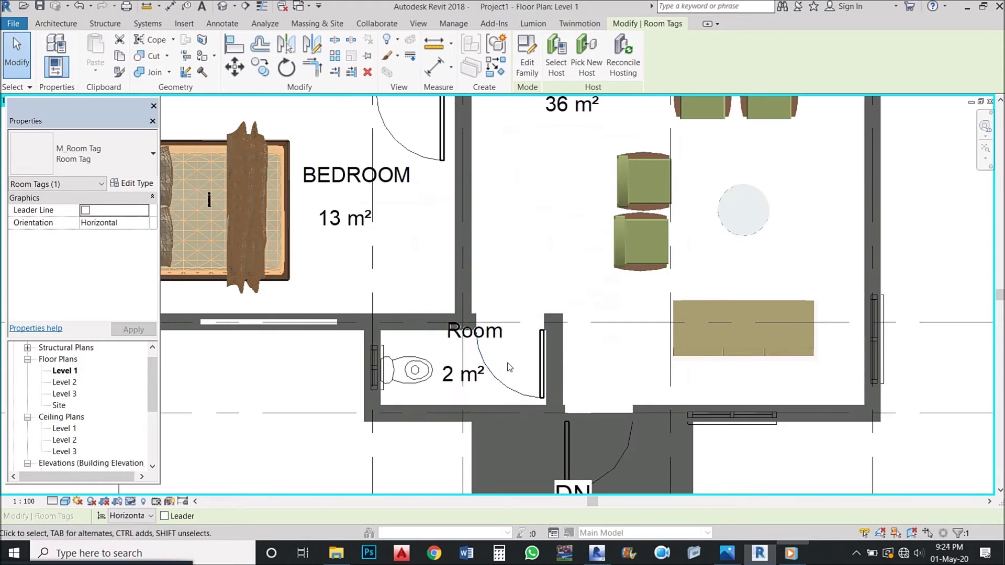
Step: Name the small bottom room WC, lower its label, and rename the 36 m² room LOUNGE
click(471, 370)
click(464, 336)
text(wc)
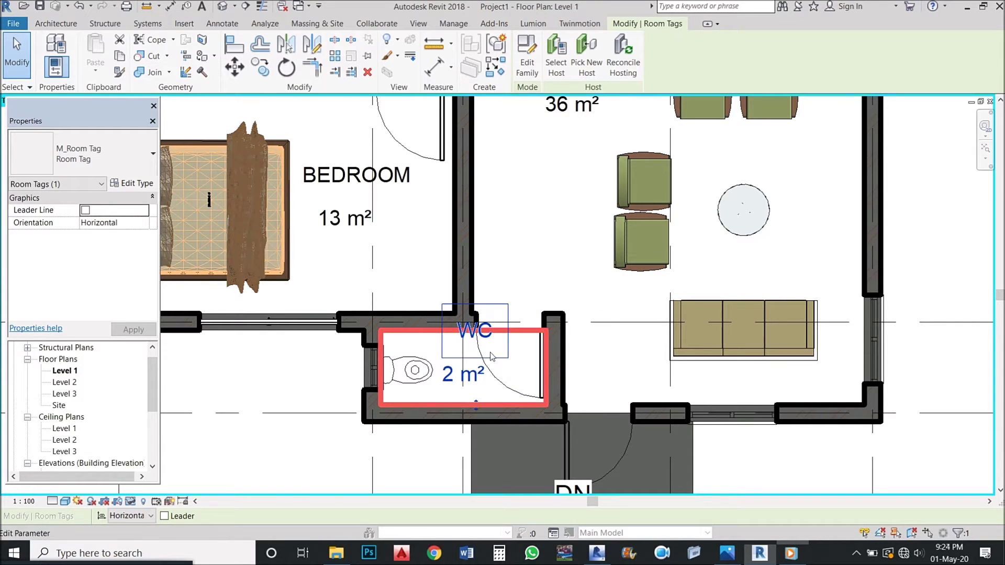
key(Return)
drag(476, 402, 478, 418)
scroll(477, 393, down, 4)
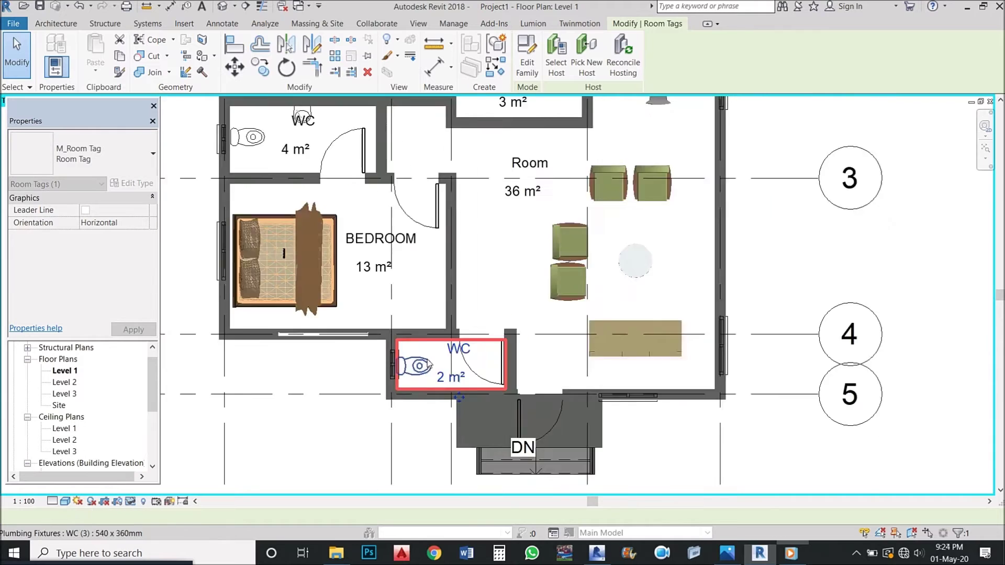
scroll(471, 314, up, 2)
click(481, 219)
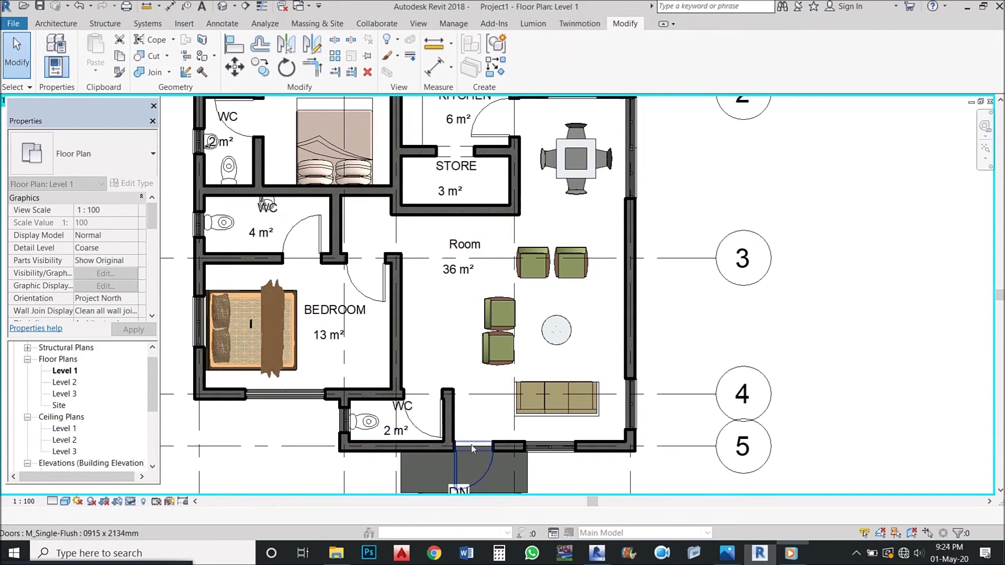
scroll(481, 218, down, 2)
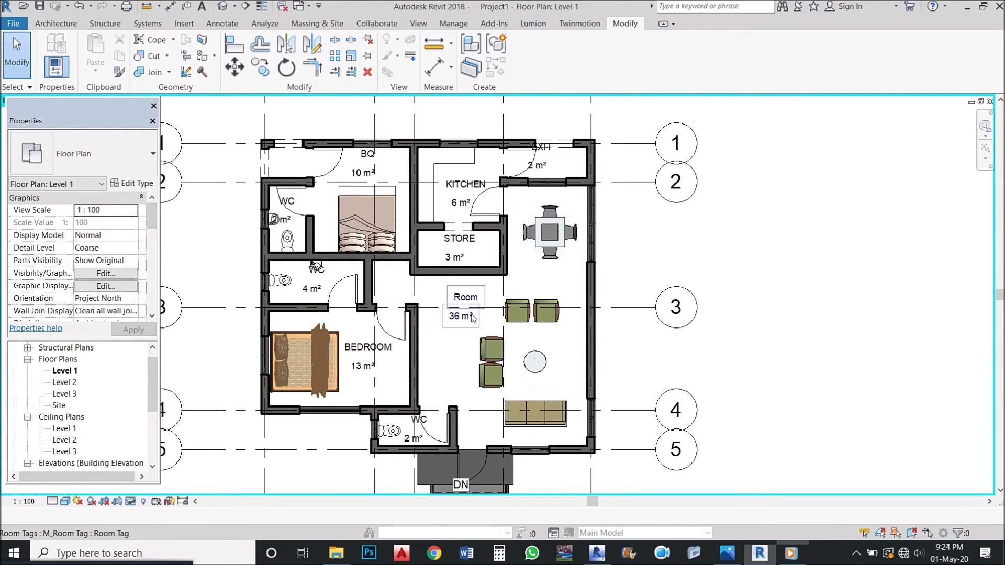
scroll(456, 303, up, 2)
double_click(461, 284)
text(LOUNGE)
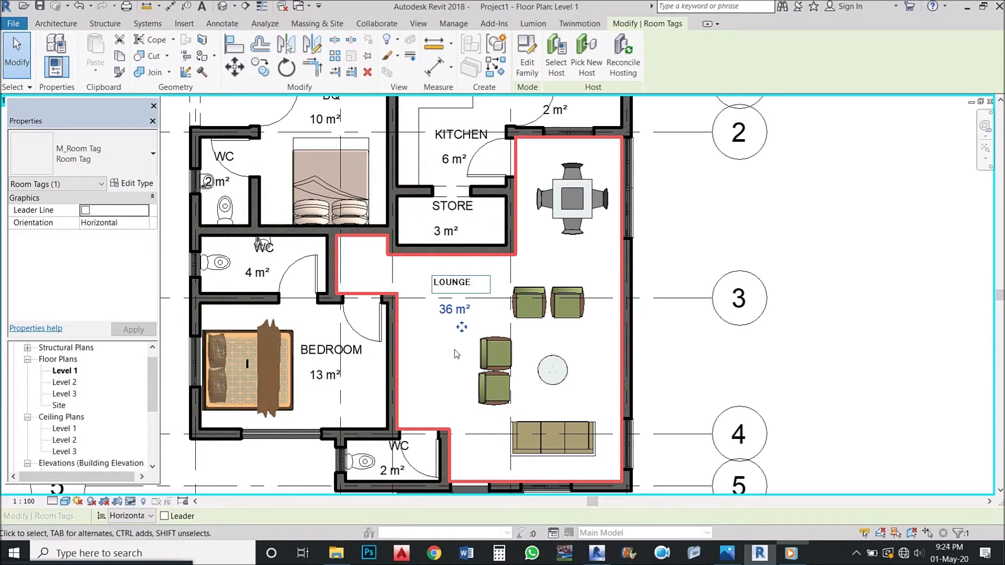
key(Return)
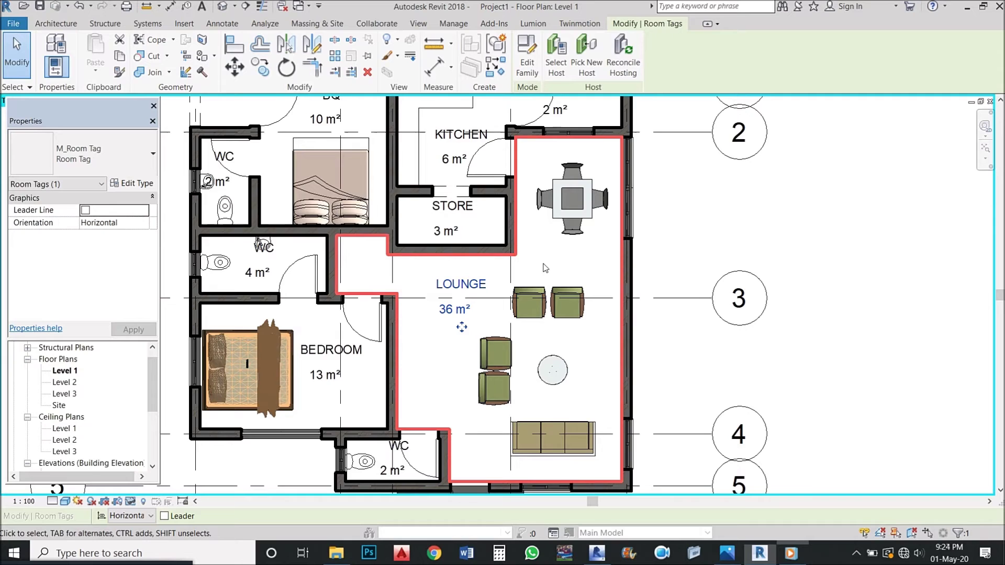
scroll(519, 269, up, 1)
scroll(518, 269, down, 2)
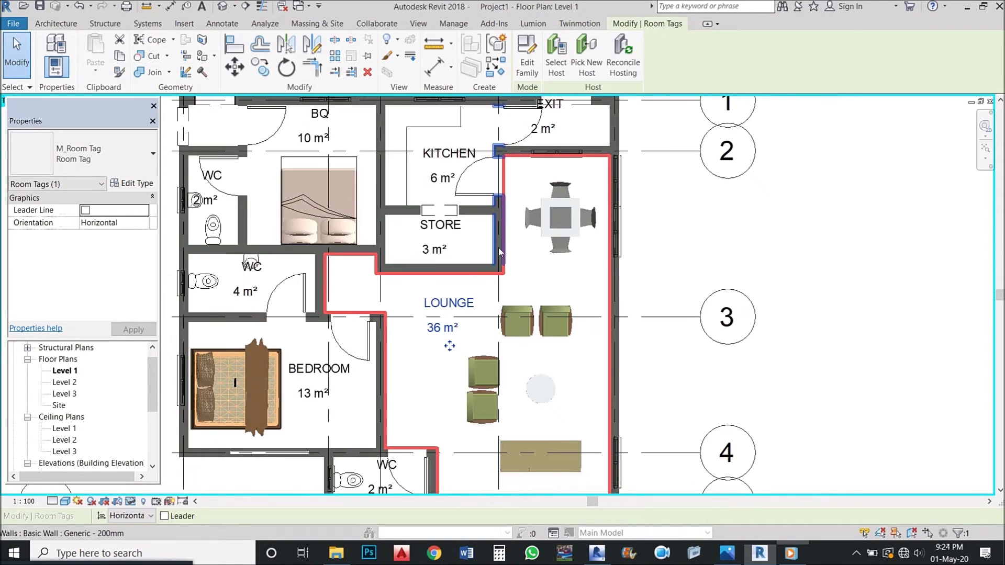
scroll(518, 268, up, 1)
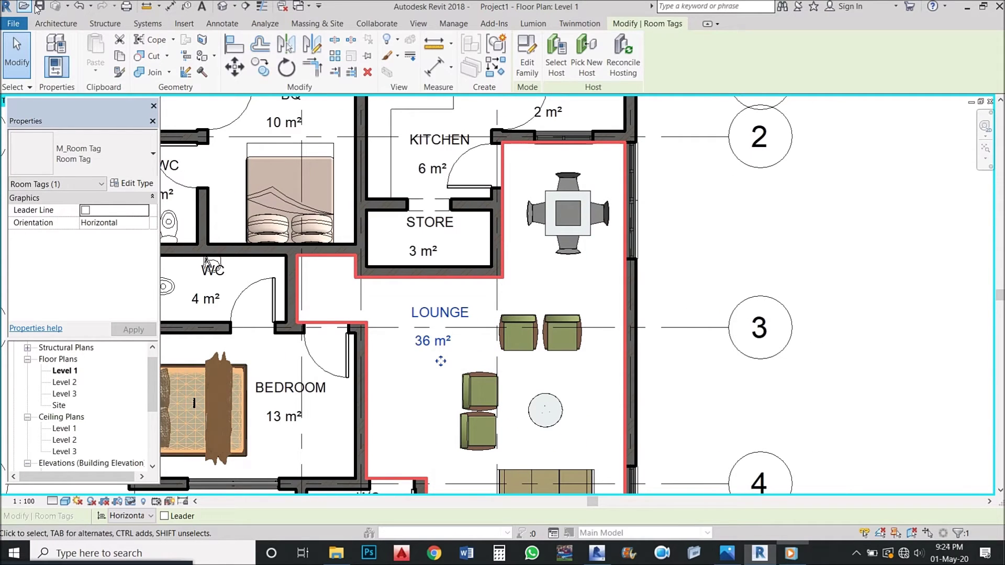
Step: Draw a room separator from the store wall corner to the outer wall, then lower the LOUNGE tag
click(56, 23)
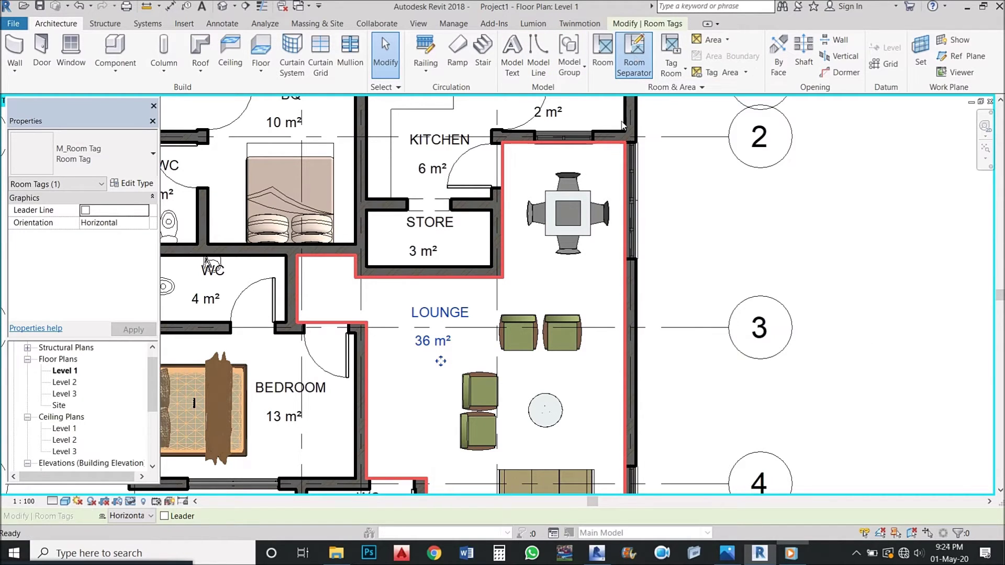
click(634, 62)
click(505, 278)
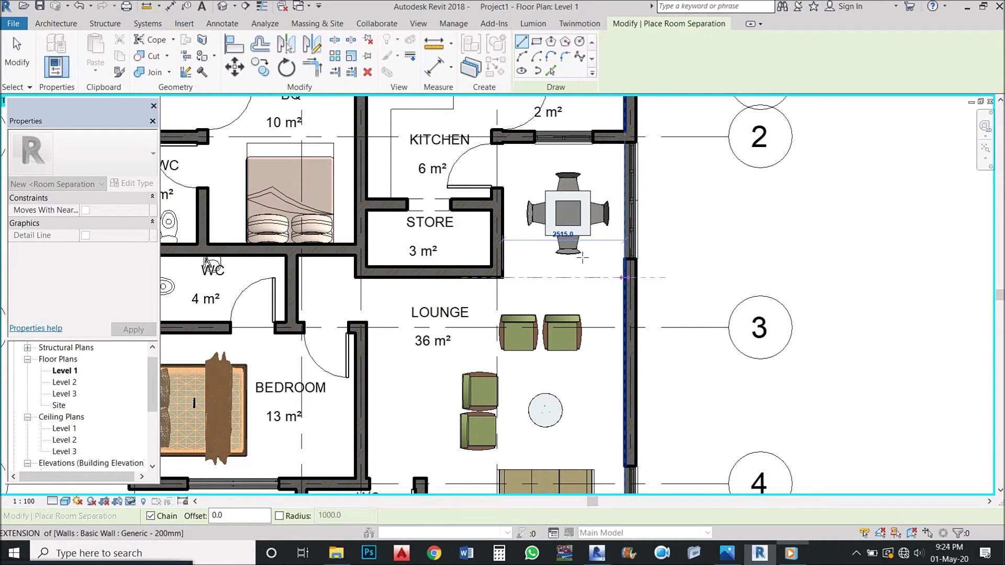
click(625, 278)
right_click(581, 255)
click(610, 265)
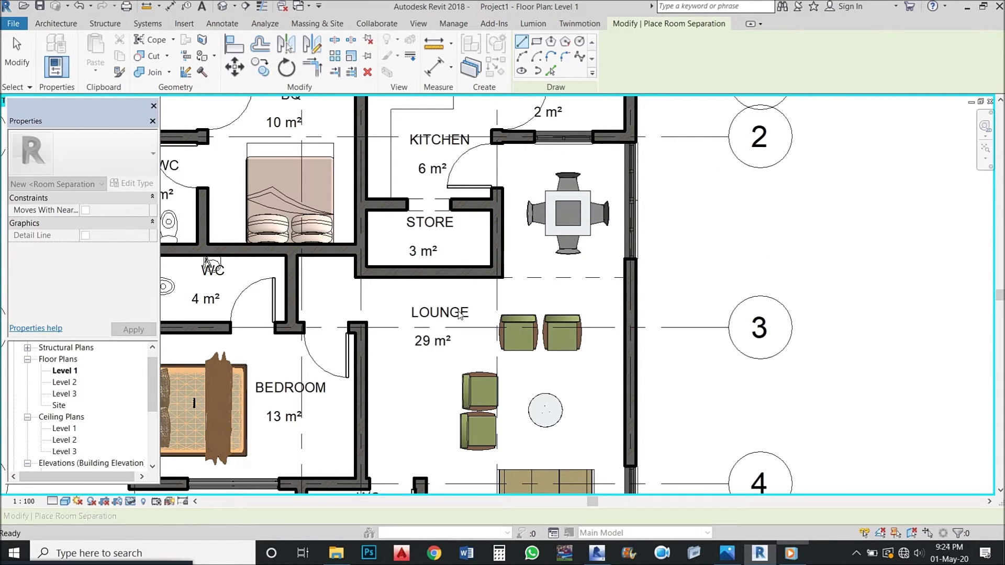
key(Escape)
key(Escape)
scroll(471, 314, down, 2)
click(436, 313)
scroll(438, 319, up, 1)
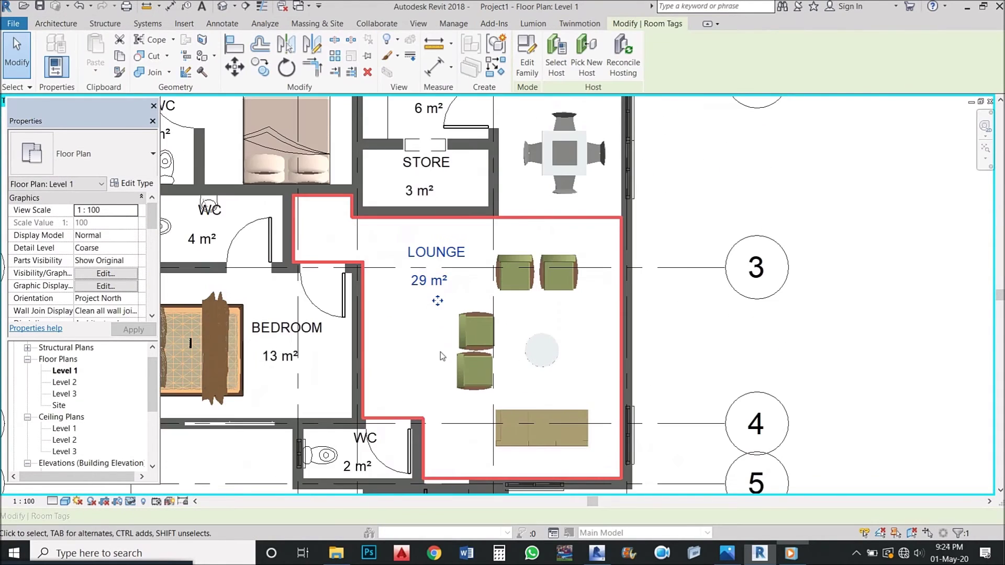
scroll(440, 320, up, 1)
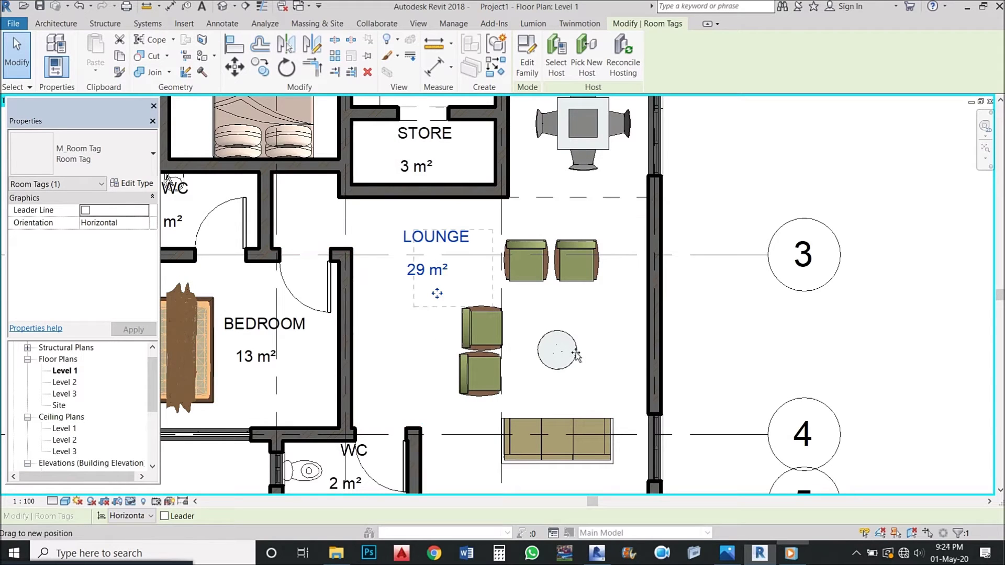
drag(437, 294, 575, 367)
scroll(550, 354, down, 2)
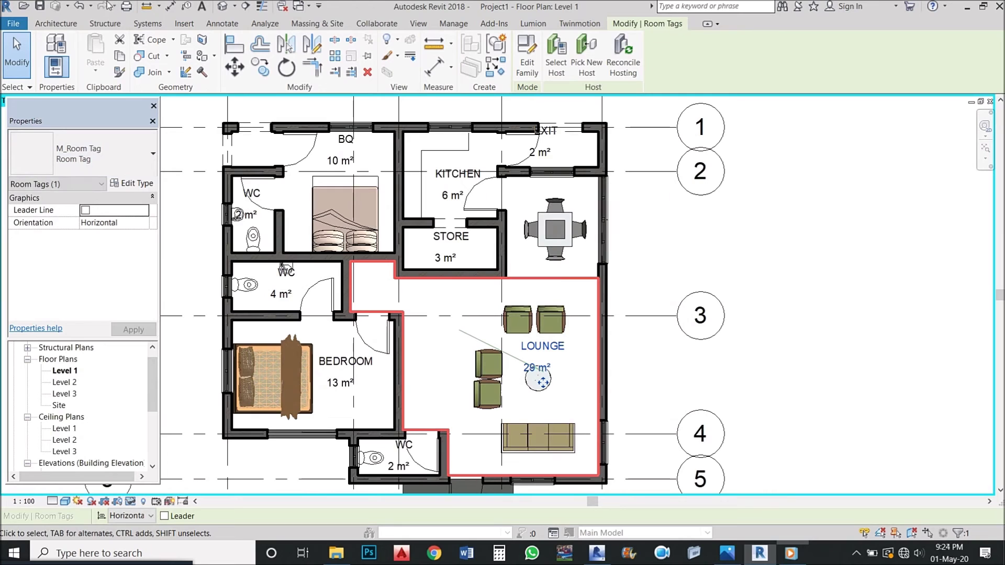
Step: Place a new 7 m² room in the split-off dining corner of the floor plan
click(56, 23)
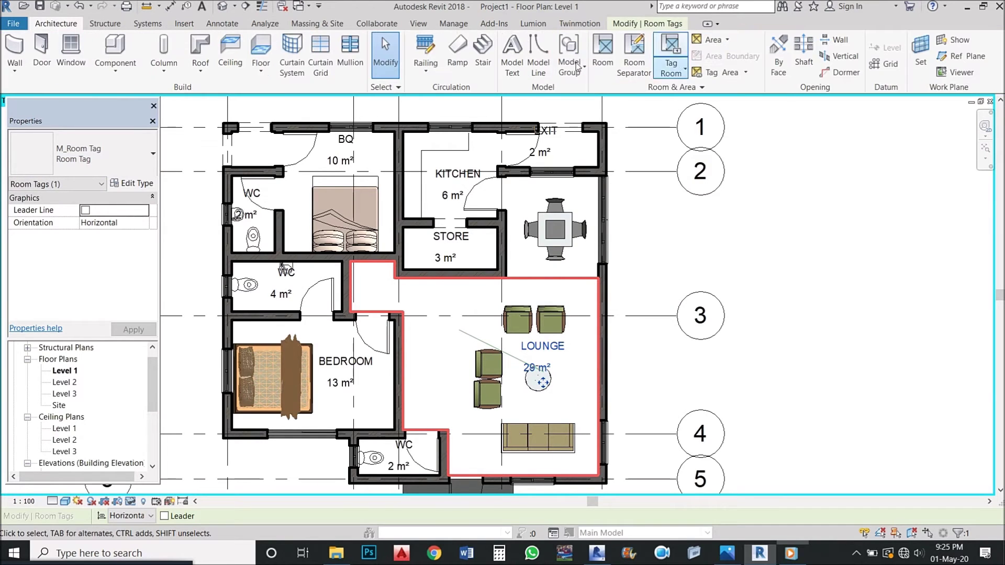
click(603, 56)
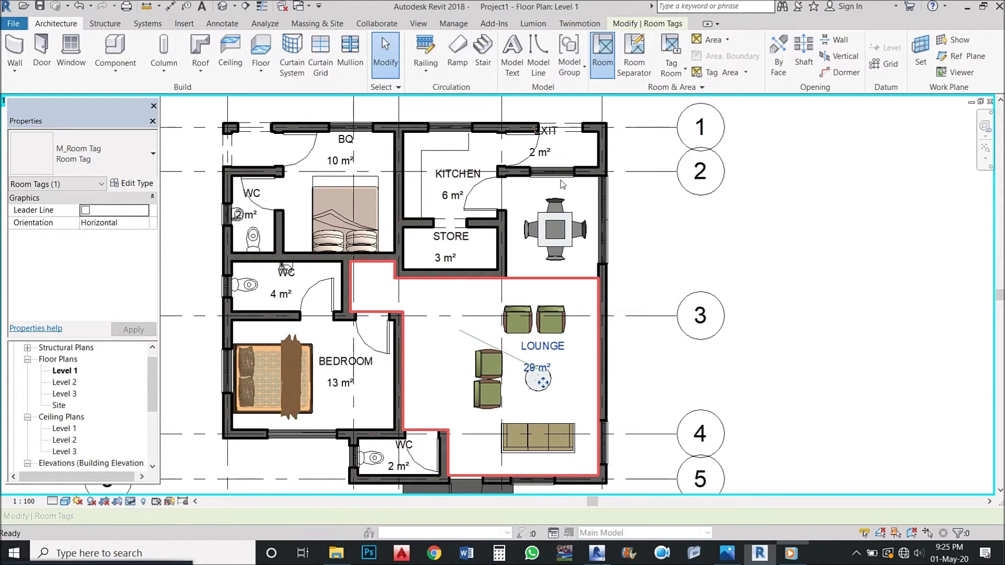
scroll(560, 194, up, 3)
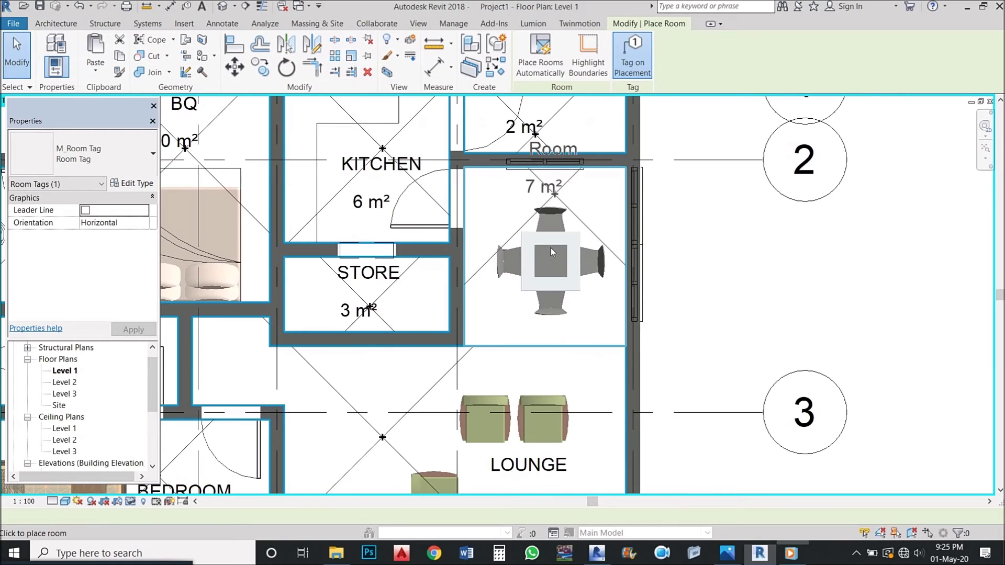
click(554, 211)
key(Escape)
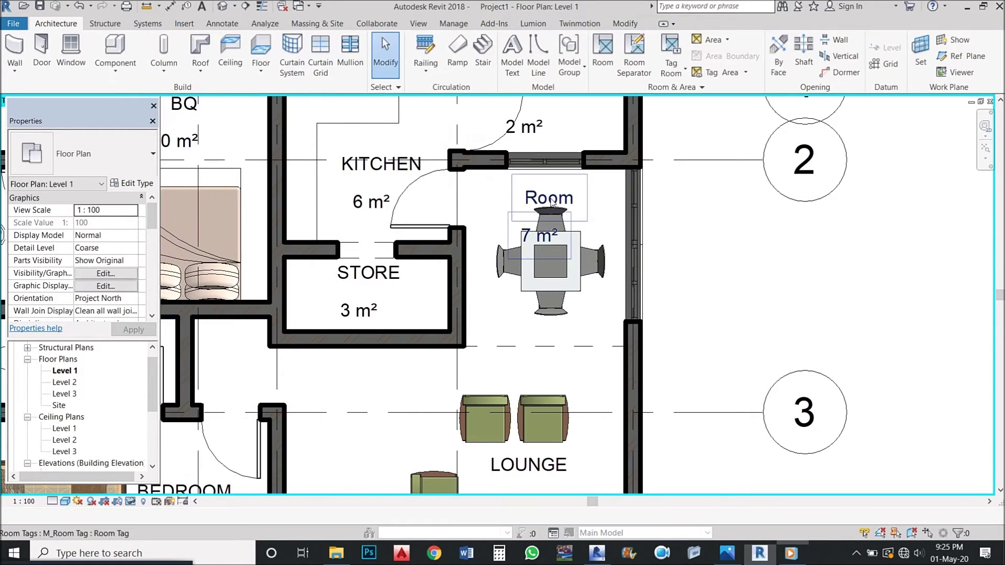
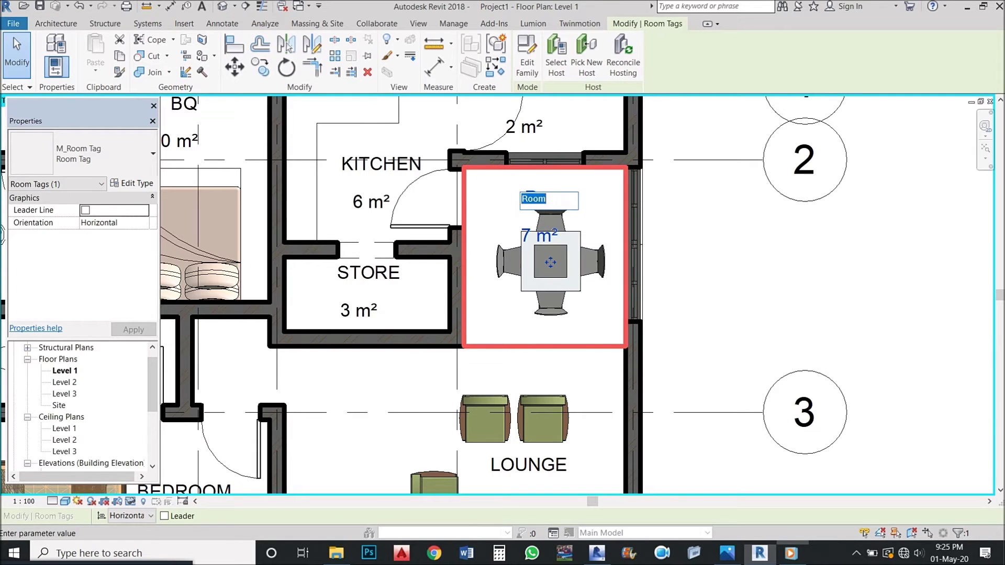
text(DINING)
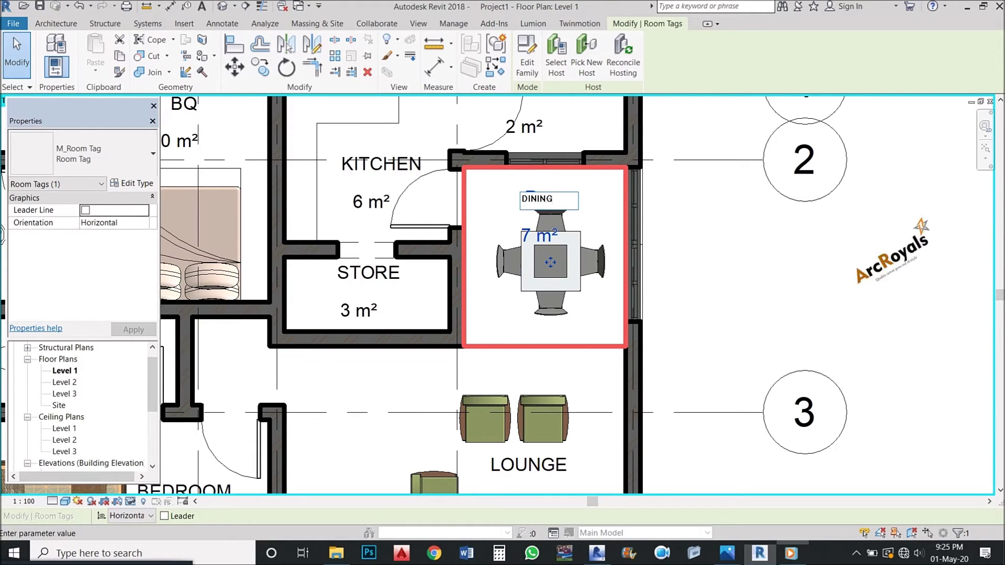
Step: Commit the DINING room name and compare the plan with the colored reference image
click(785, 251)
scroll(786, 251, down, 4)
scroll(786, 251, down, 3)
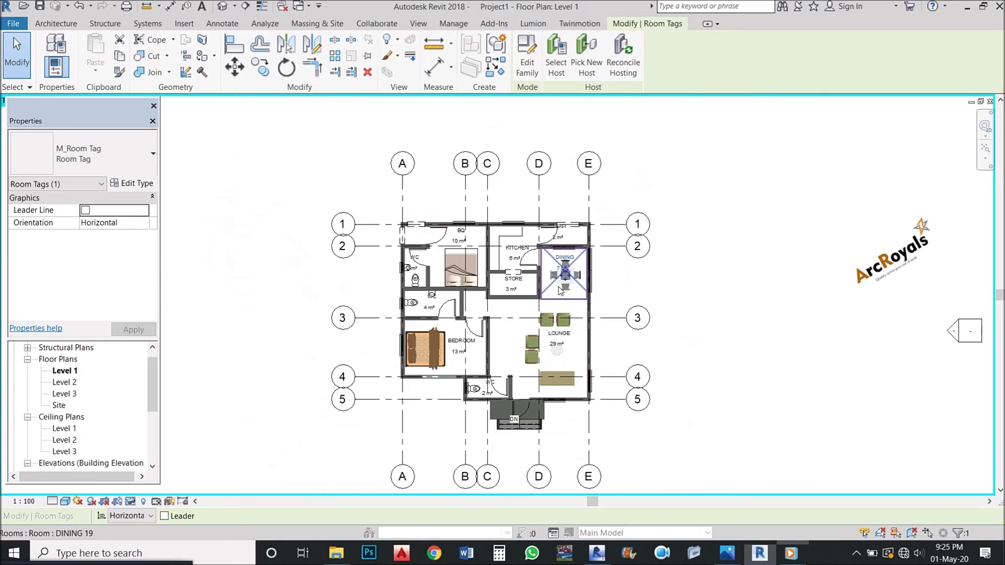
scroll(539, 263, up, 2)
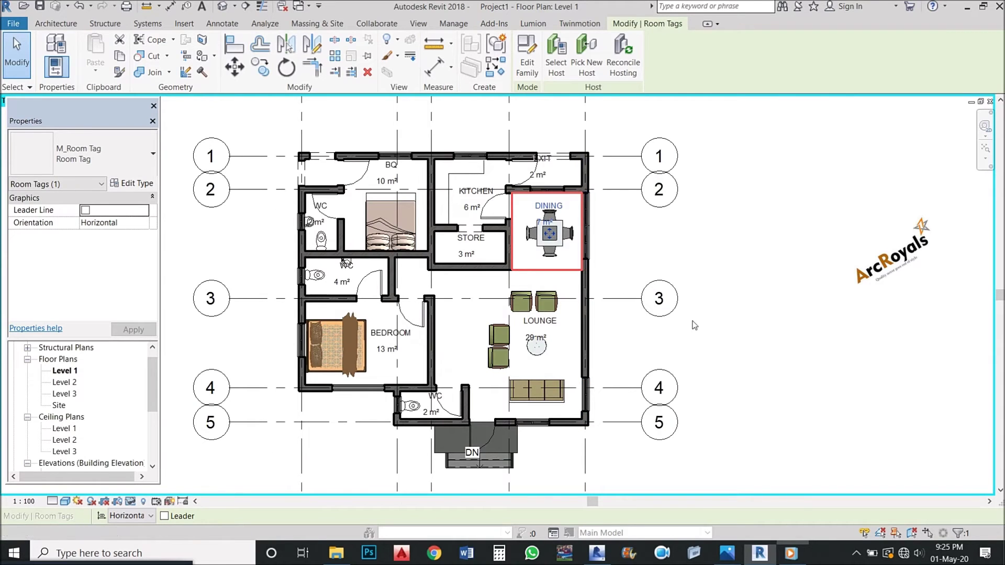
click(726, 552)
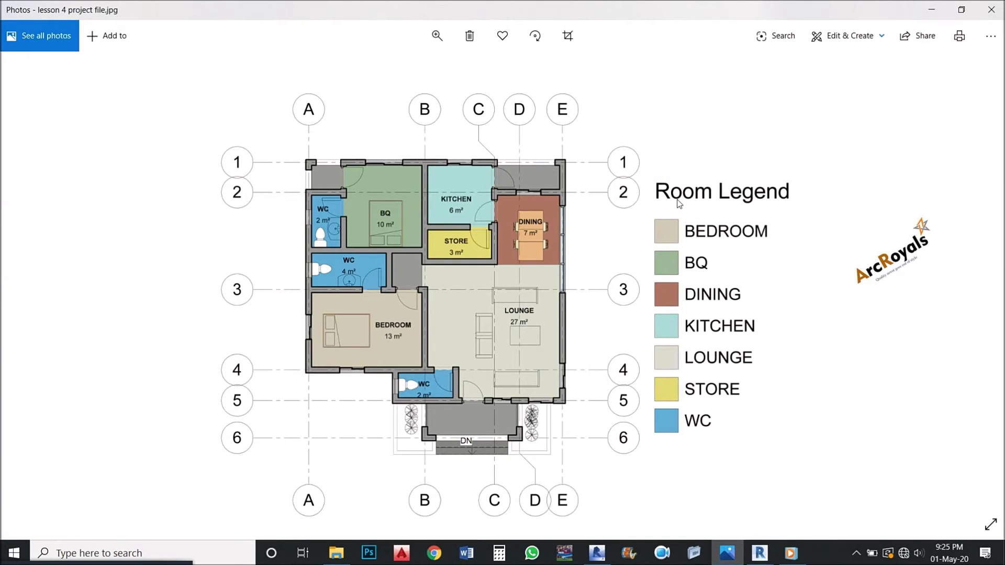
click(726, 553)
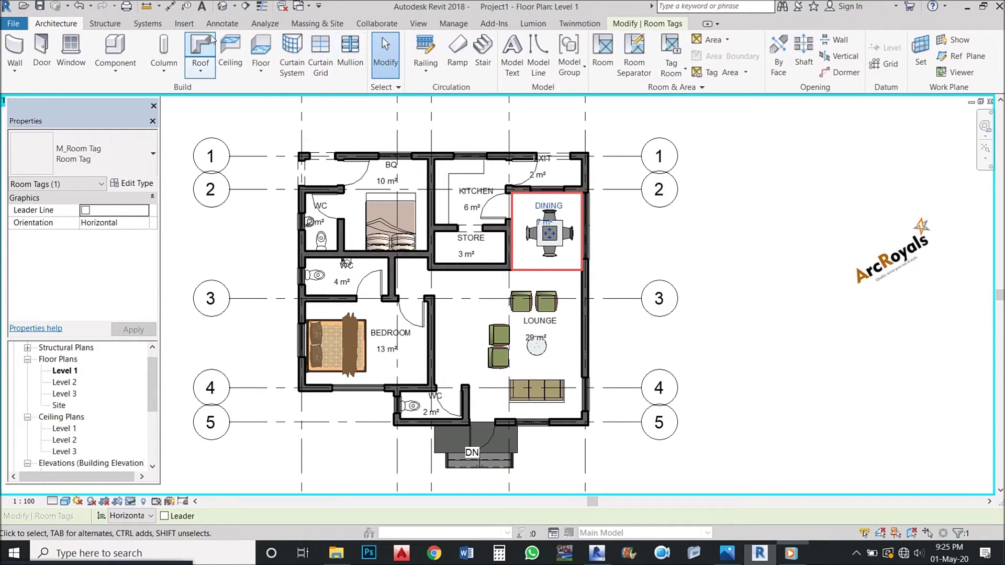
Step: Place a color fill legend right of the plan using the Rooms space type and Name scheme
click(231, 29)
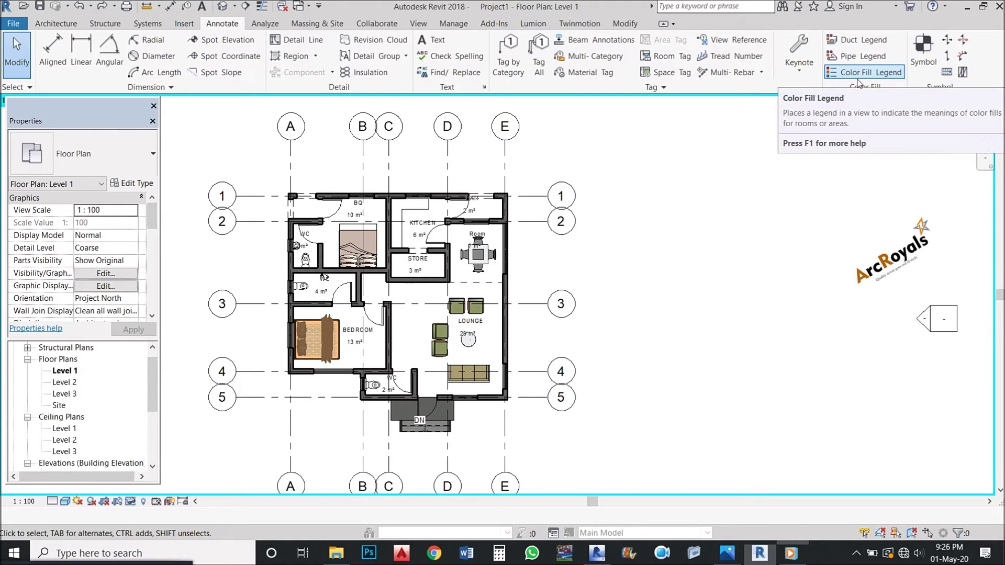
click(864, 72)
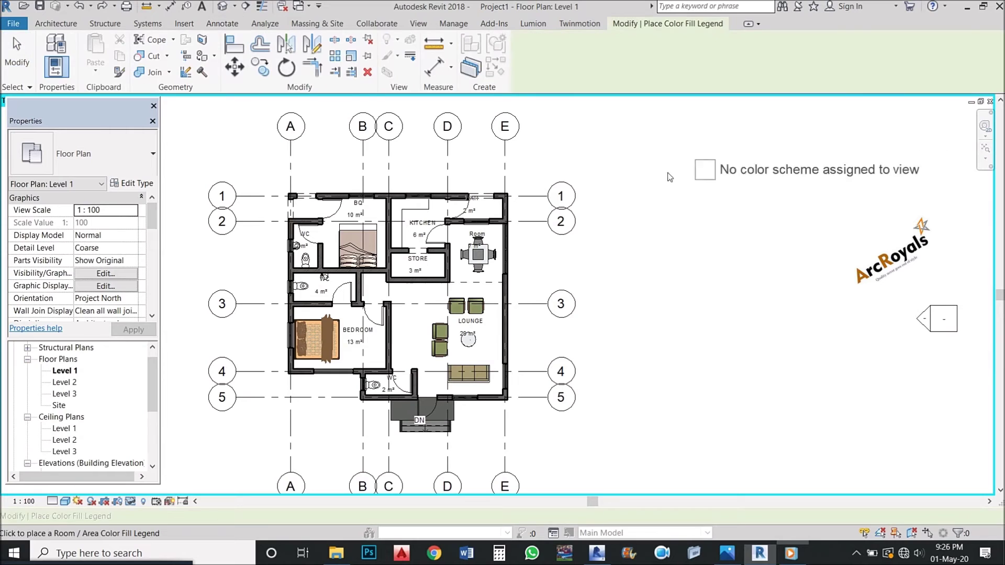
click(614, 212)
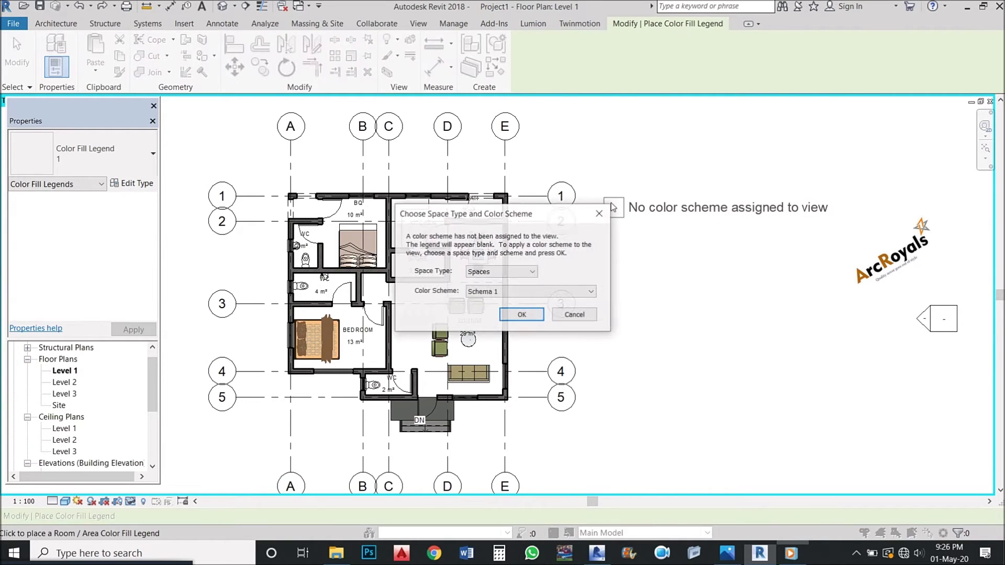
click(500, 274)
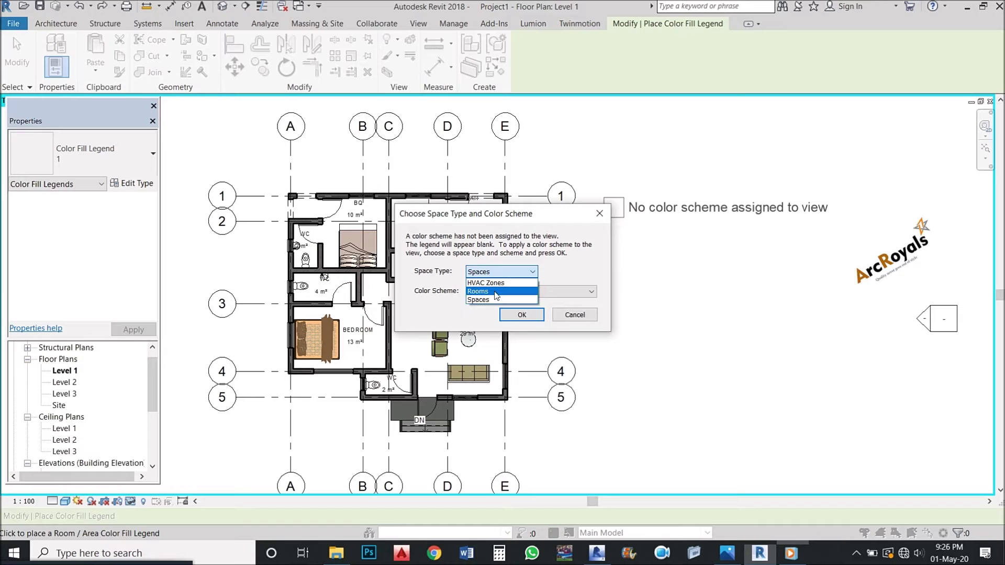
click(494, 292)
click(531, 292)
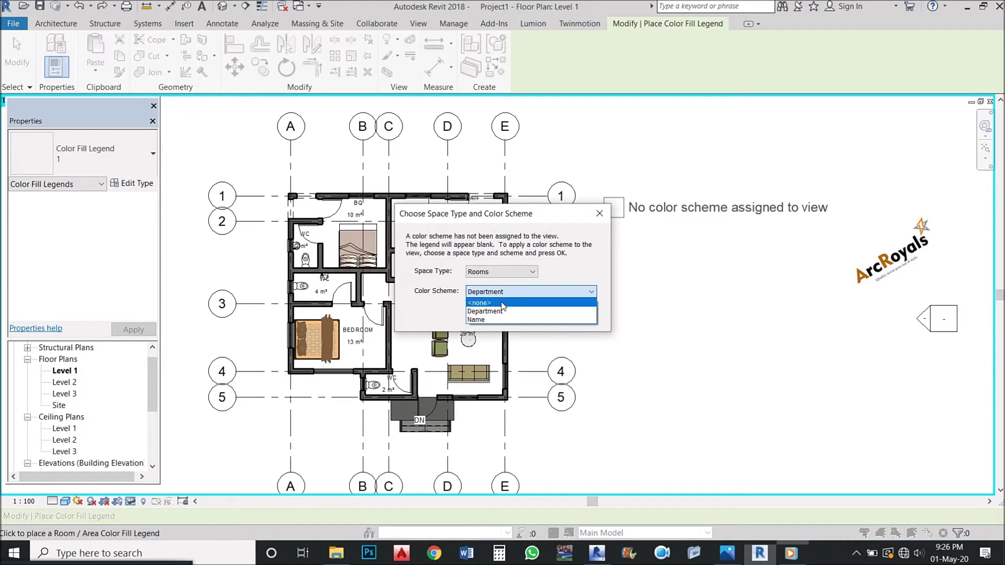
click(477, 319)
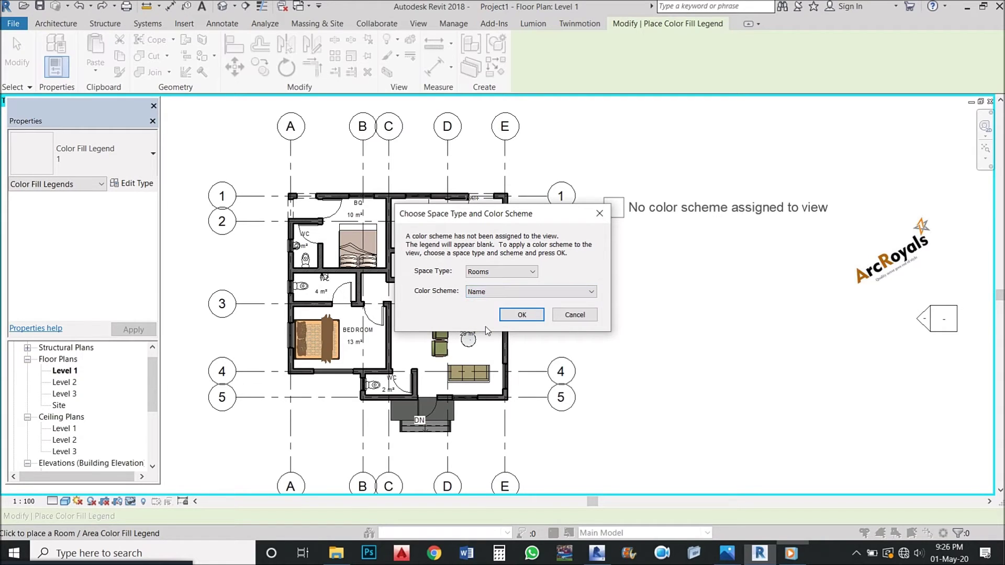
click(520, 315)
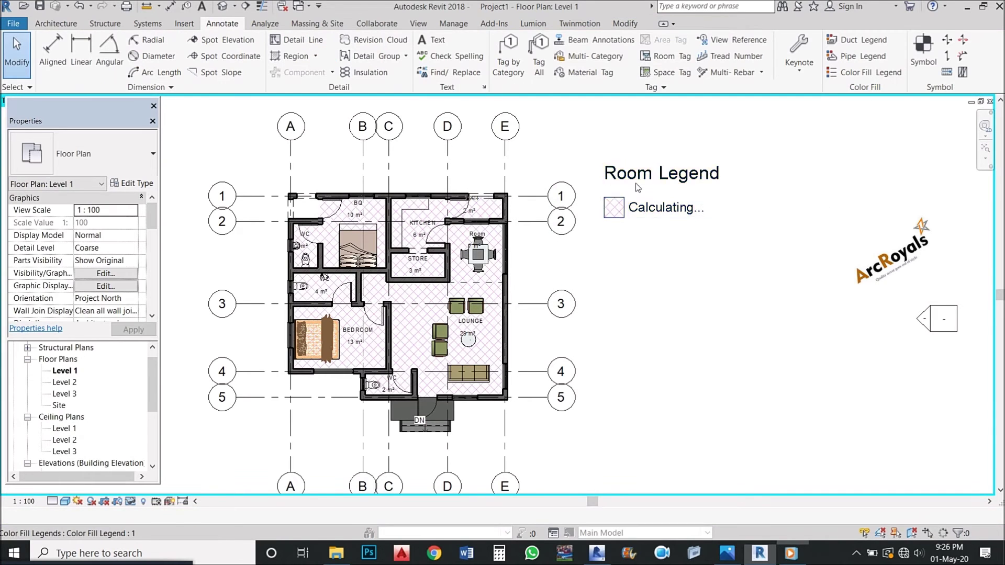
click(641, 182)
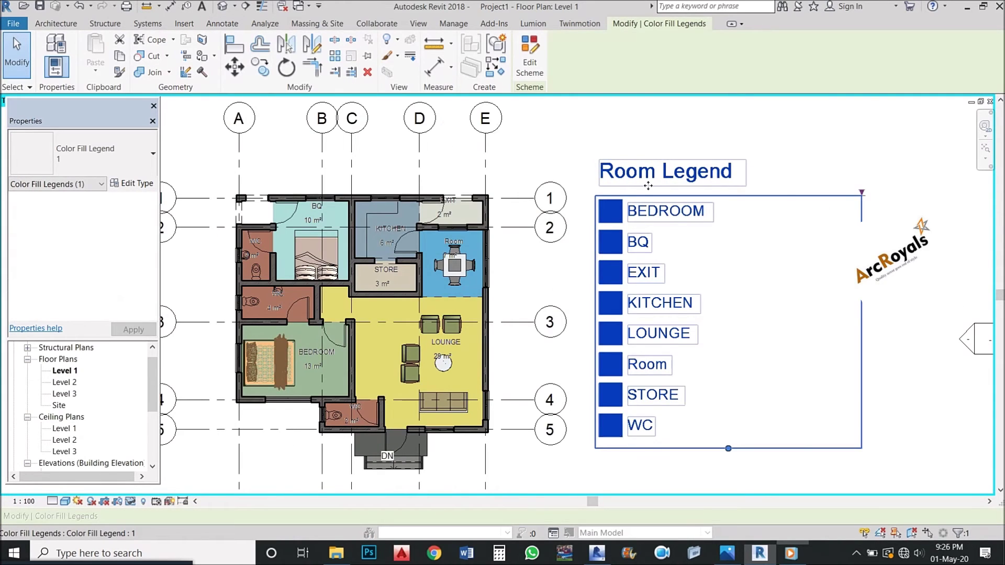
scroll(641, 182, down, 1)
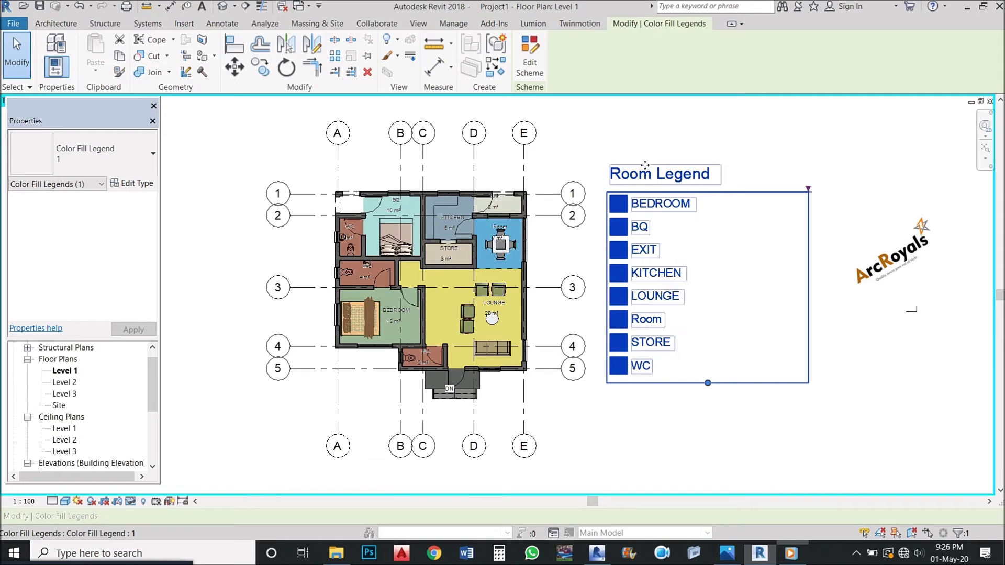
key(Escape)
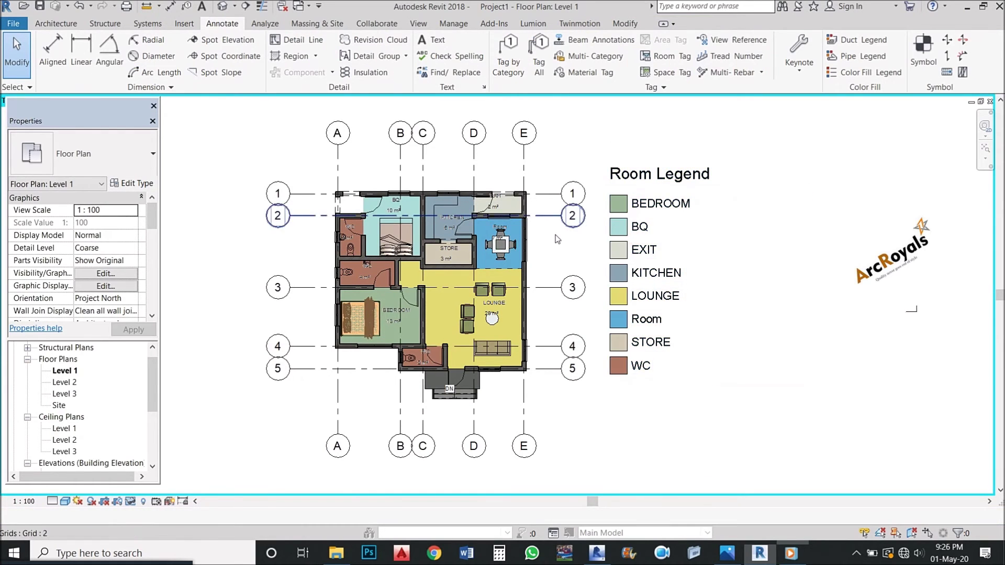
scroll(556, 239, up, 2)
scroll(556, 239, down, 2)
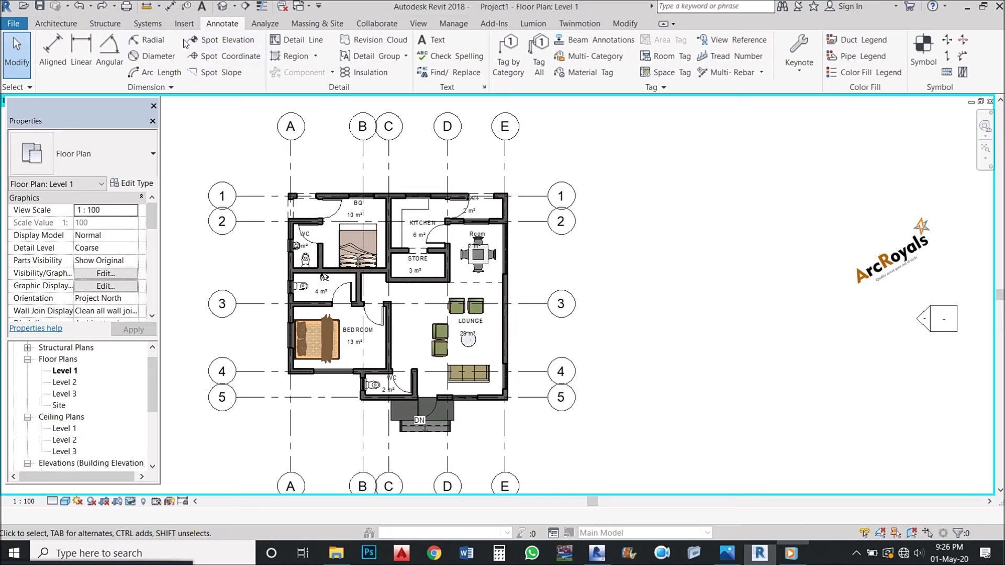
Step: Place the color fill legend again right of the plan with Rooms and the Name scheme
click(870, 76)
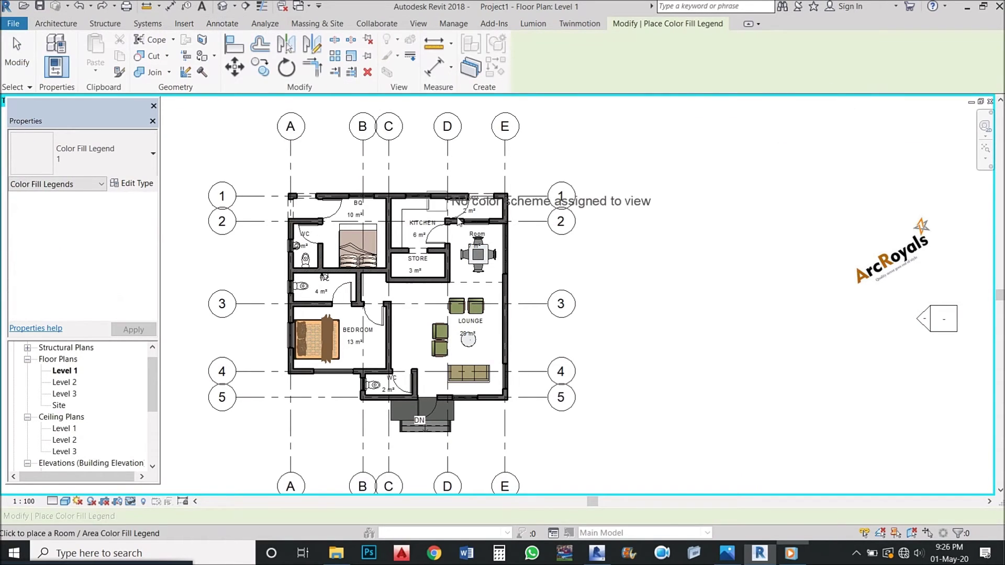
click(607, 195)
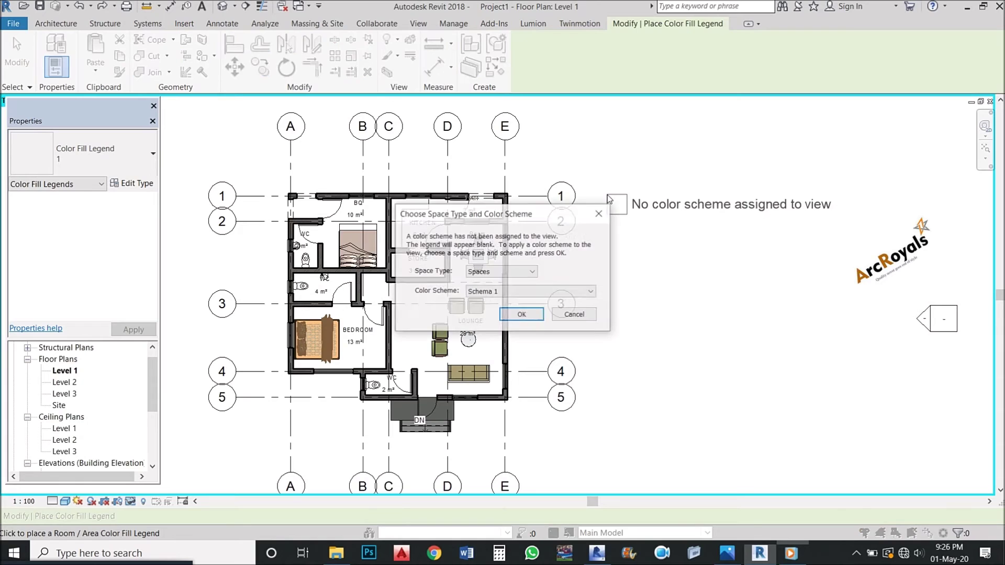
click(489, 272)
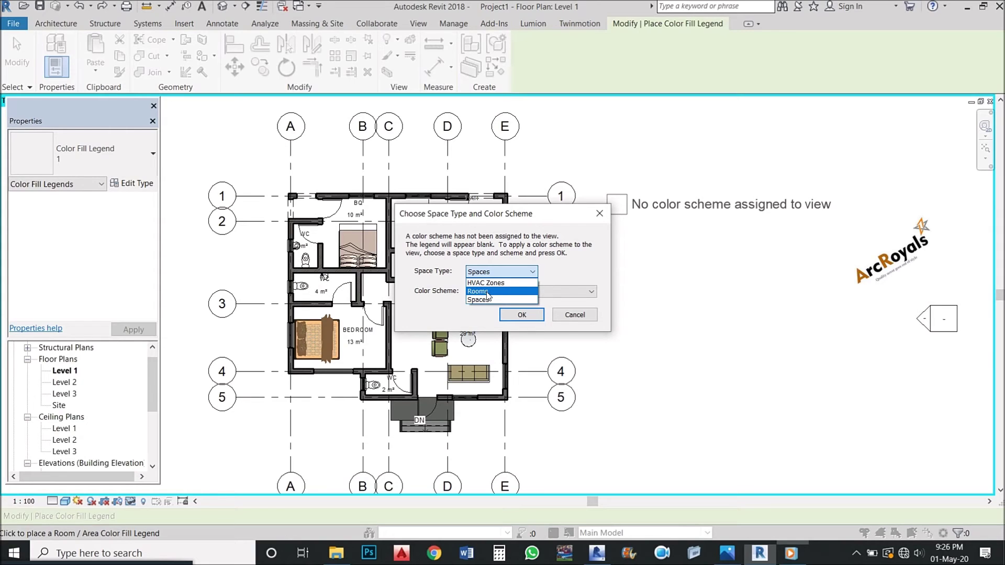
click(487, 293)
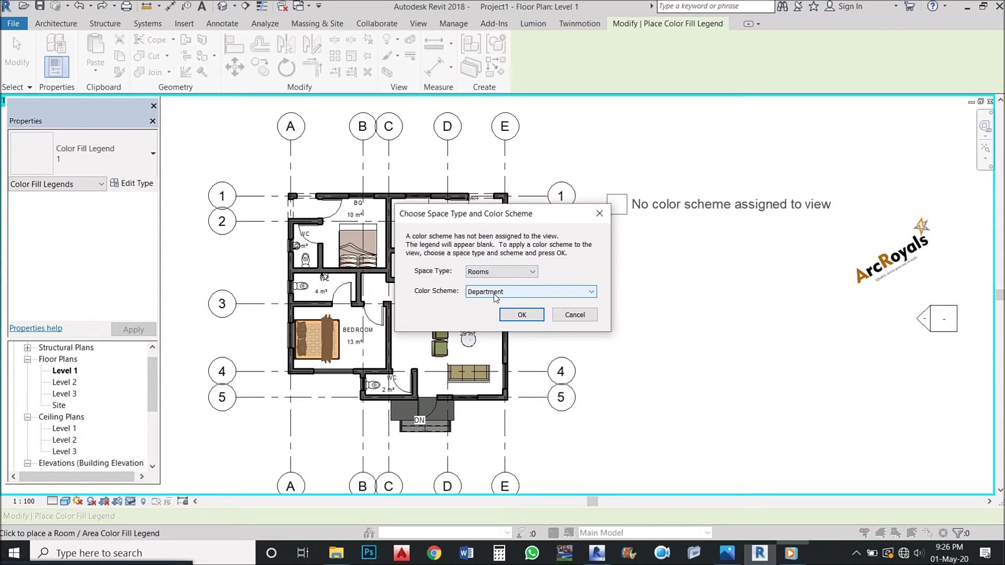
click(530, 291)
click(484, 321)
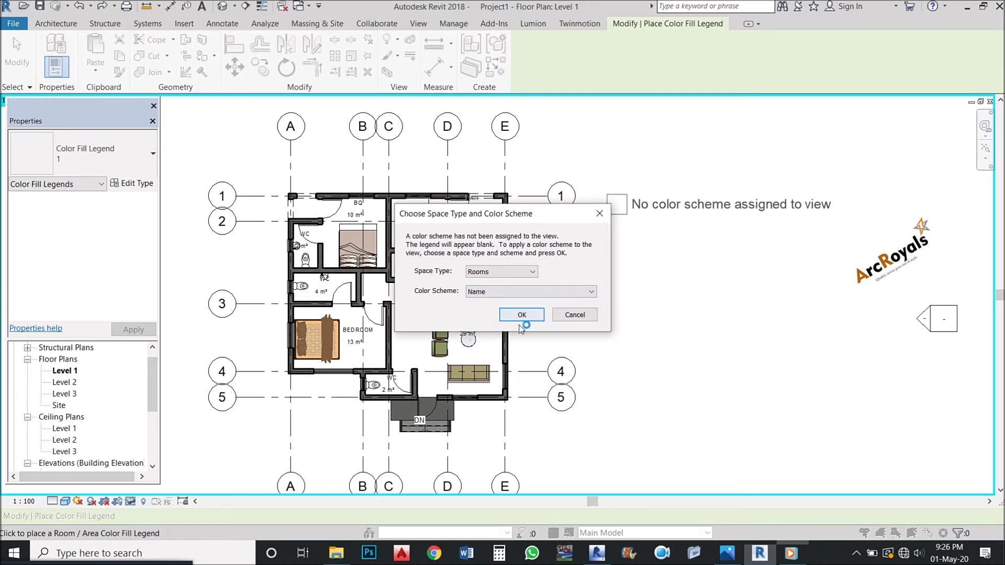
click(522, 322)
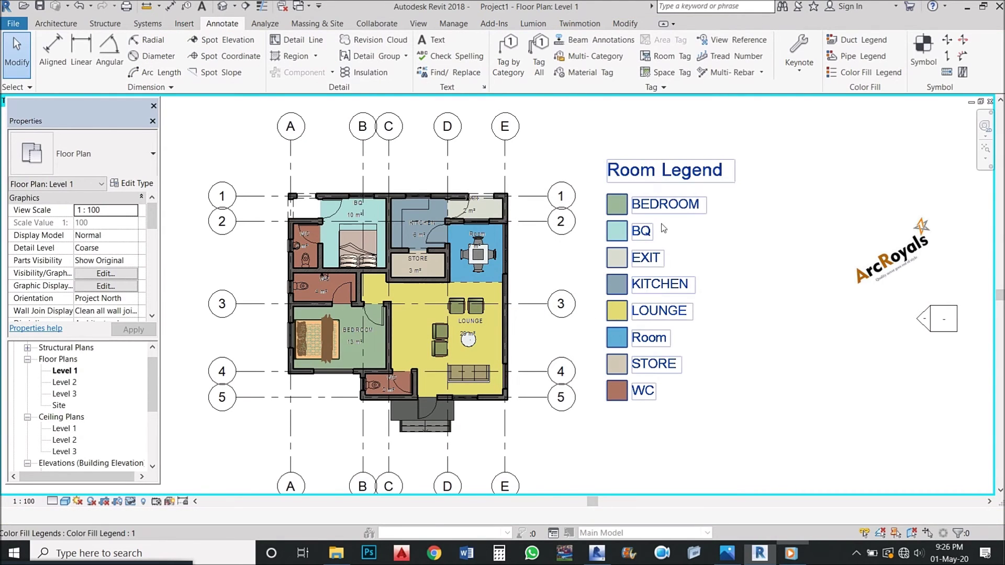
click(645, 171)
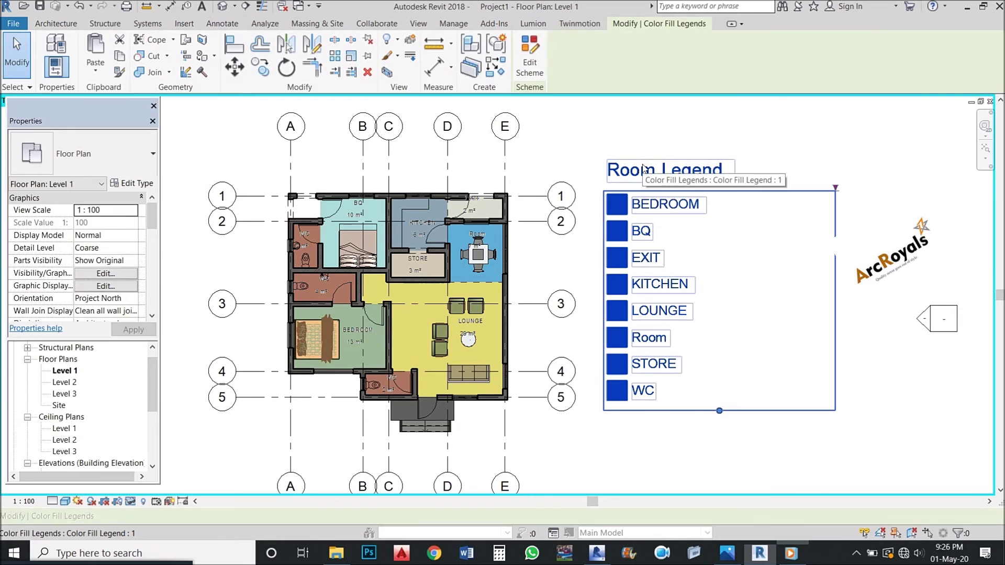
click(536, 57)
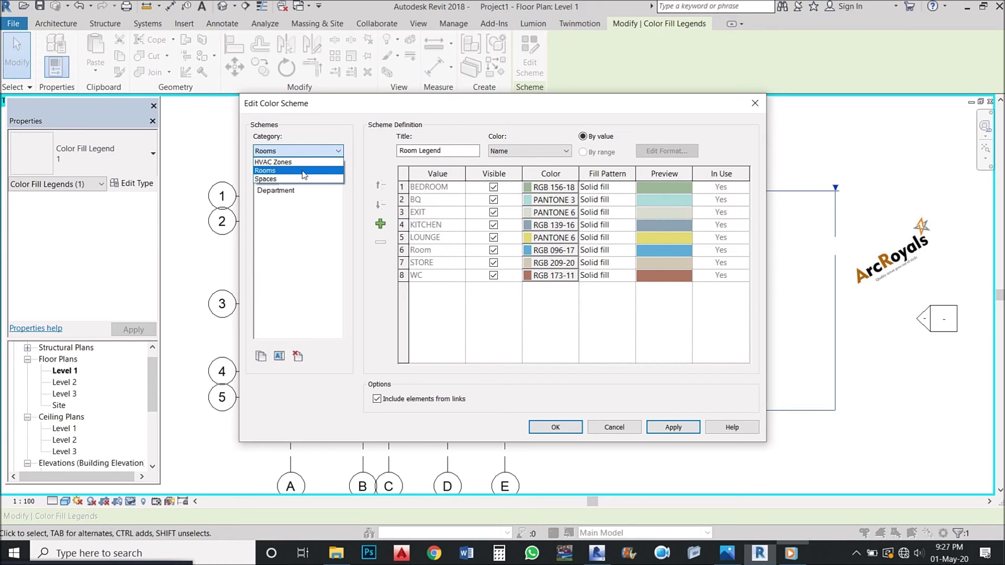
click(303, 171)
click(510, 149)
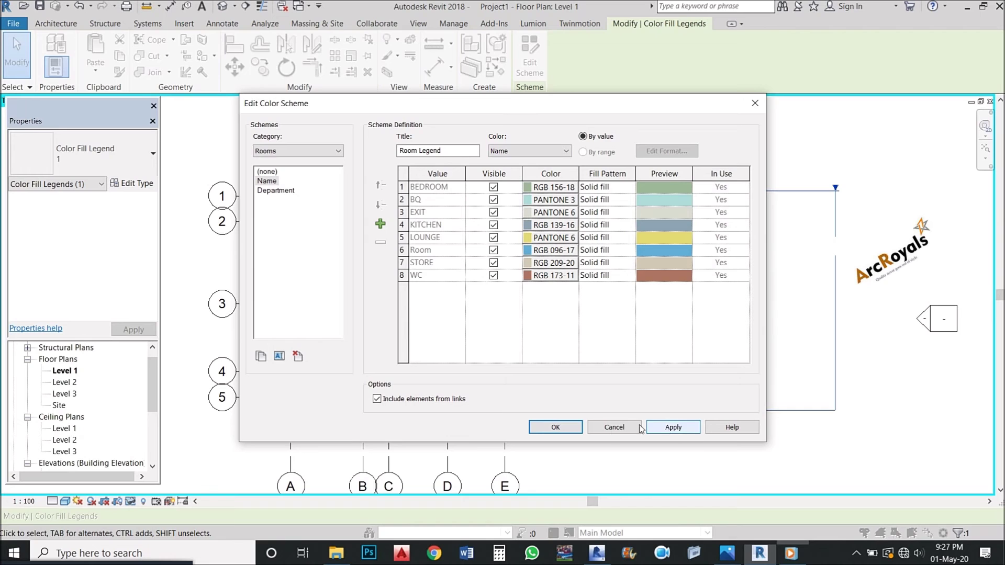
click(672, 427)
click(556, 428)
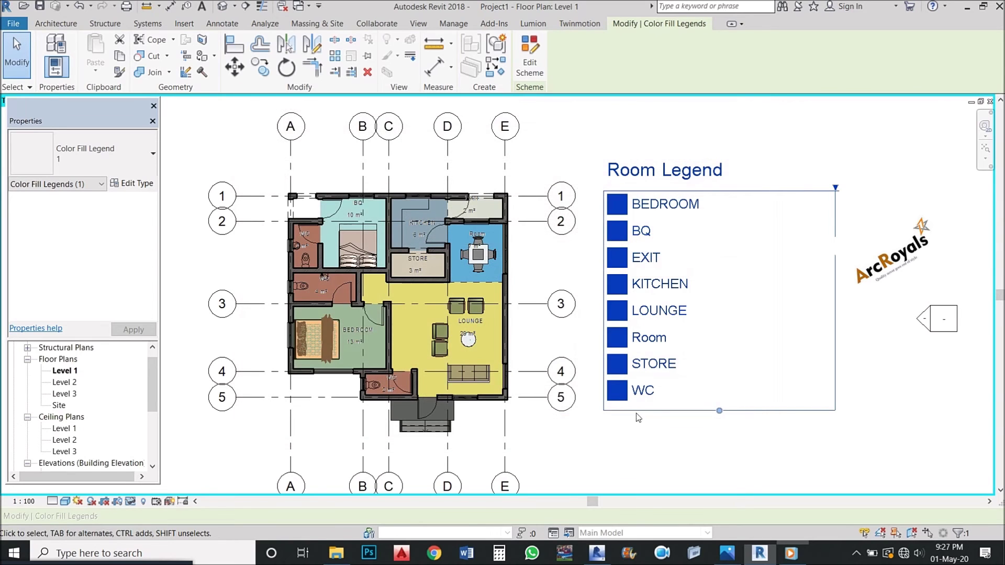
key(Escape)
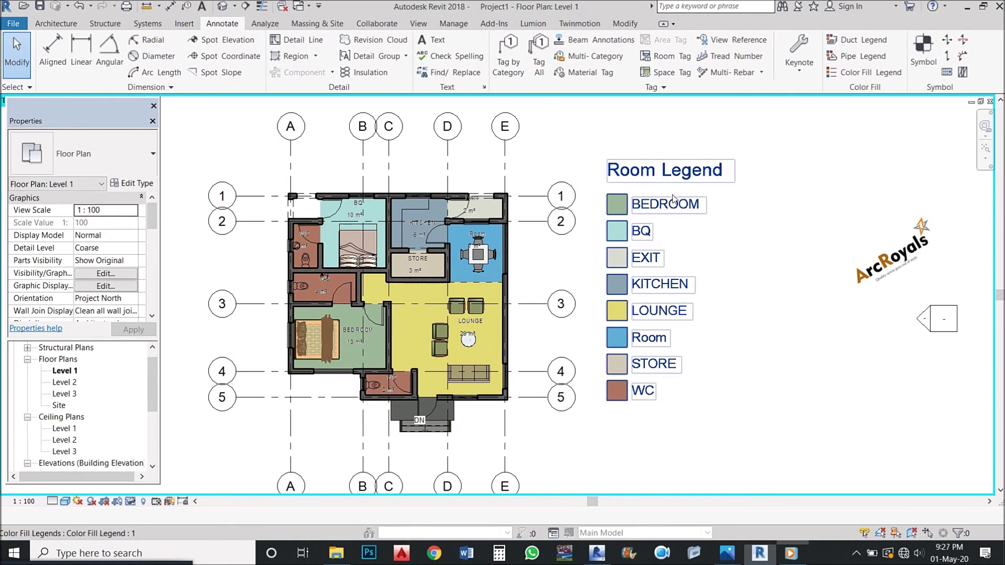
scroll(458, 211, up, 3)
scroll(457, 211, up, 1)
scroll(458, 211, down, 3)
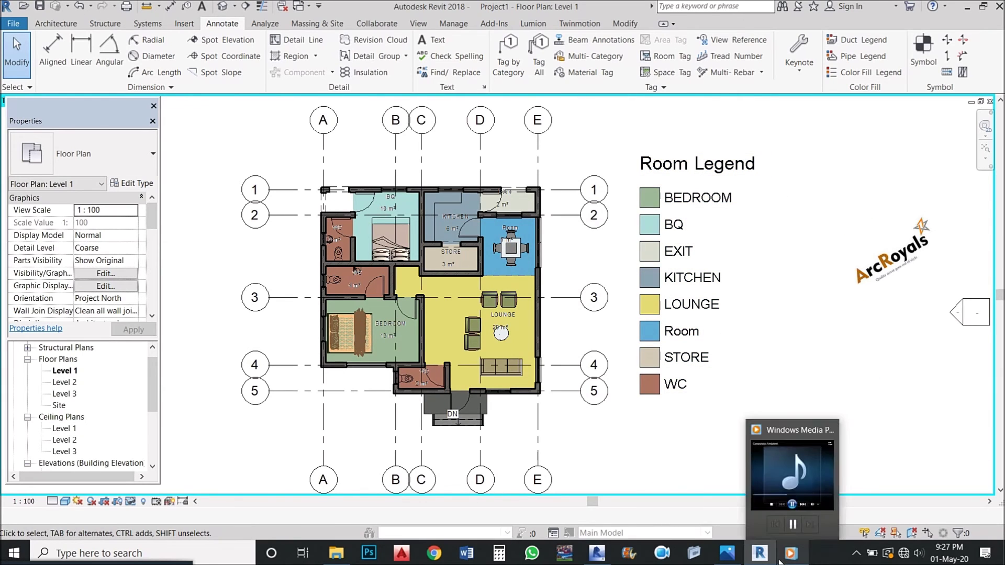
mouse_move(726, 553)
click(720, 495)
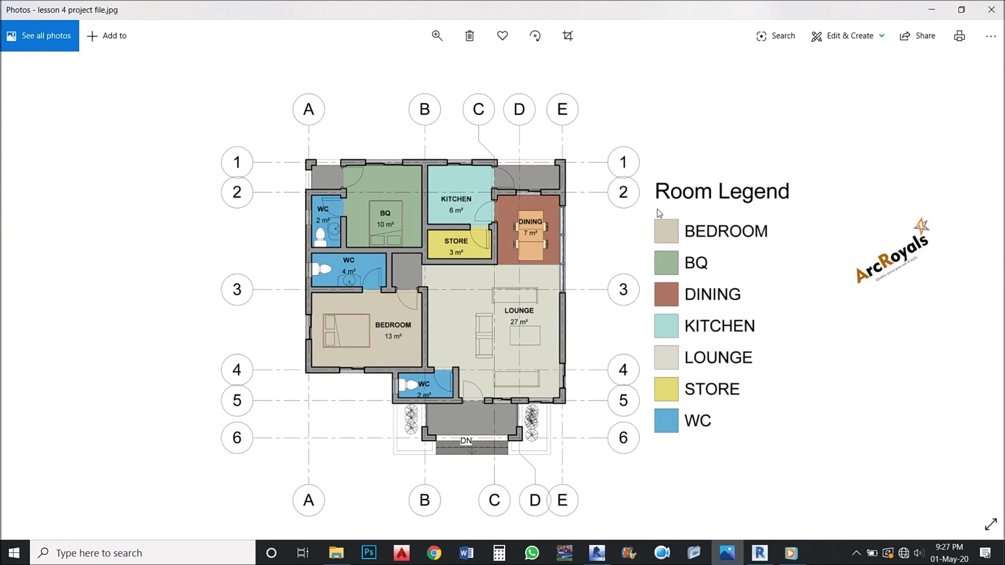
click(758, 553)
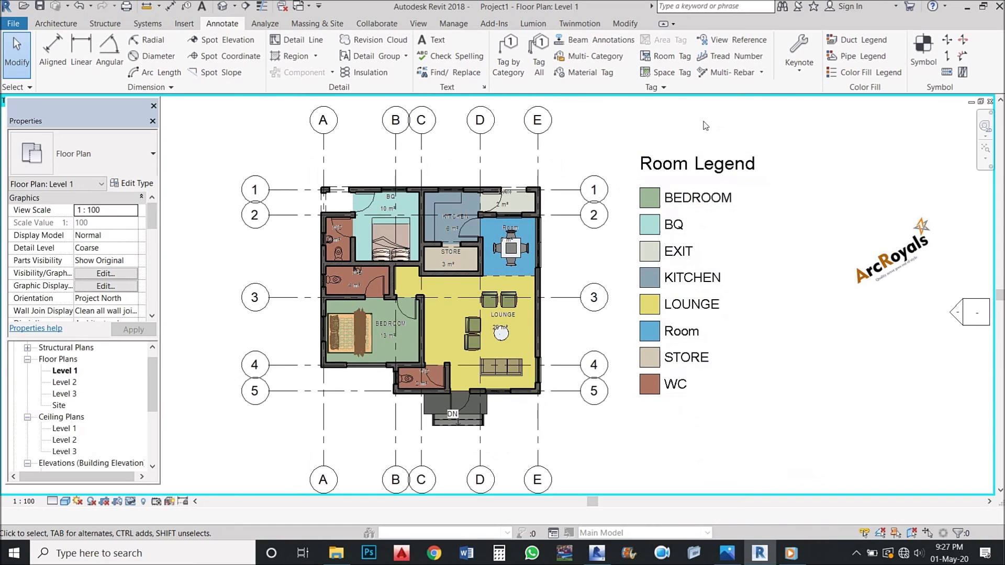
Step: Set the Room Legend type's title text to bold, underlined and 7 mm
click(682, 176)
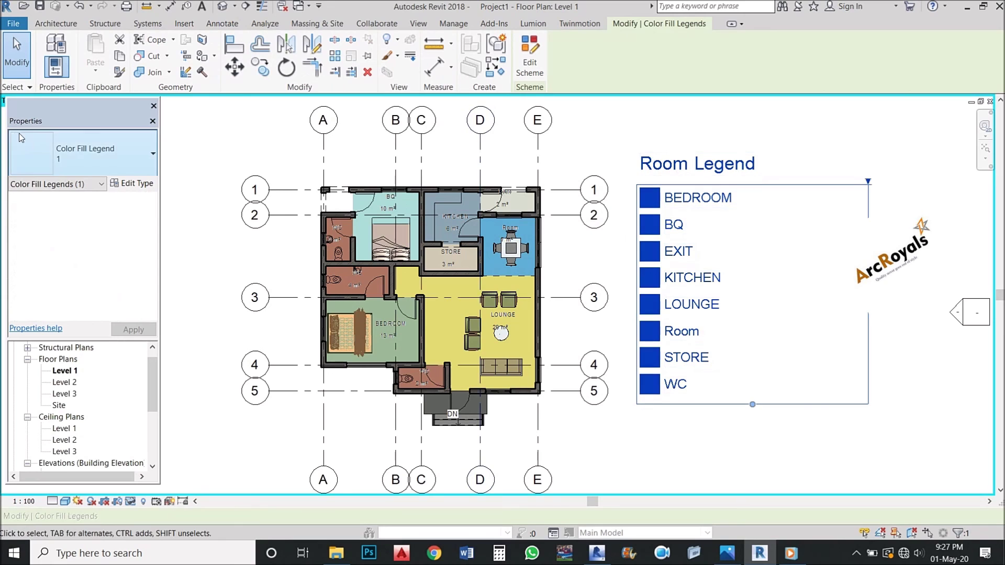
click(132, 183)
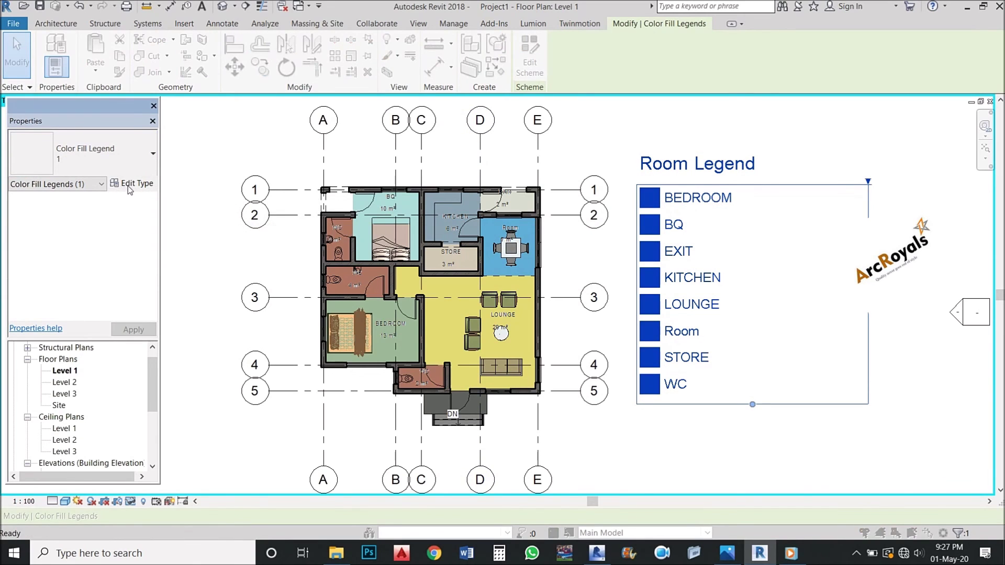
scroll(415, 368, down, 1)
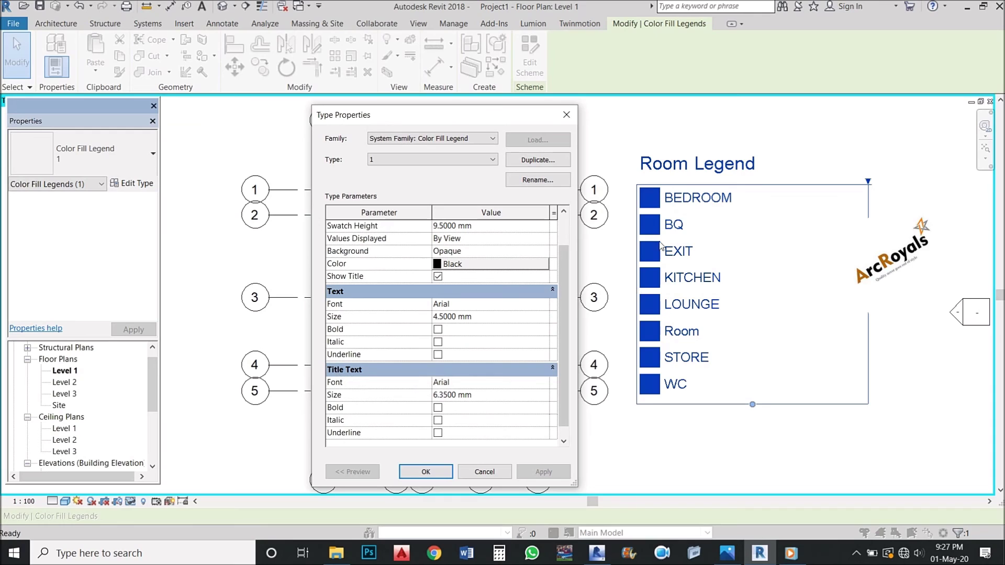
click(438, 408)
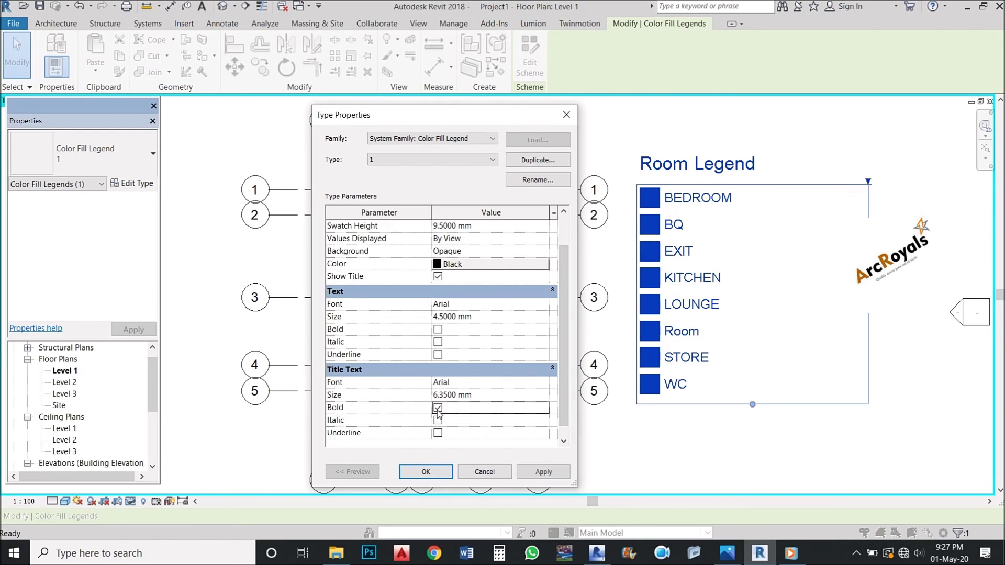
click(488, 395)
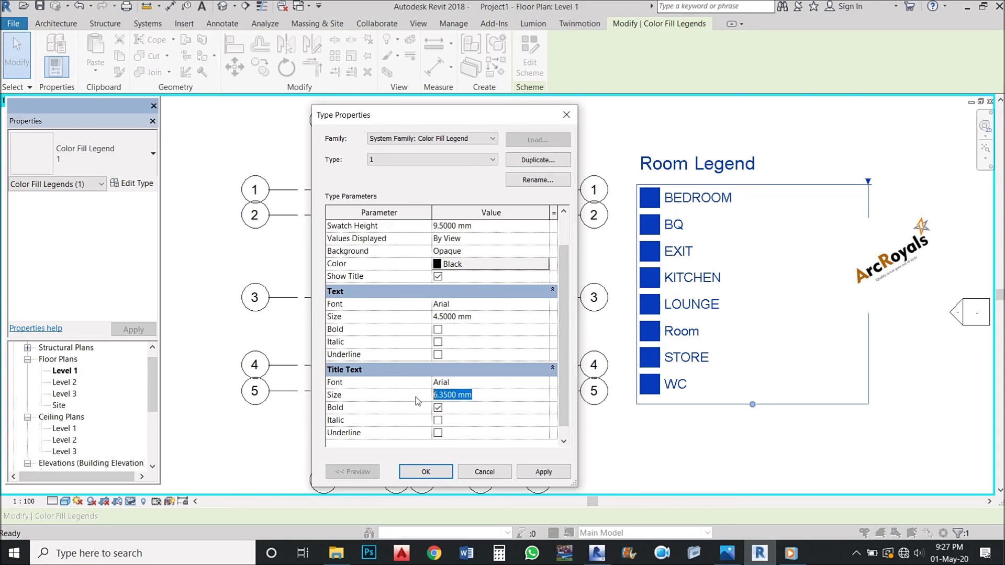
text(7)
click(438, 433)
click(560, 472)
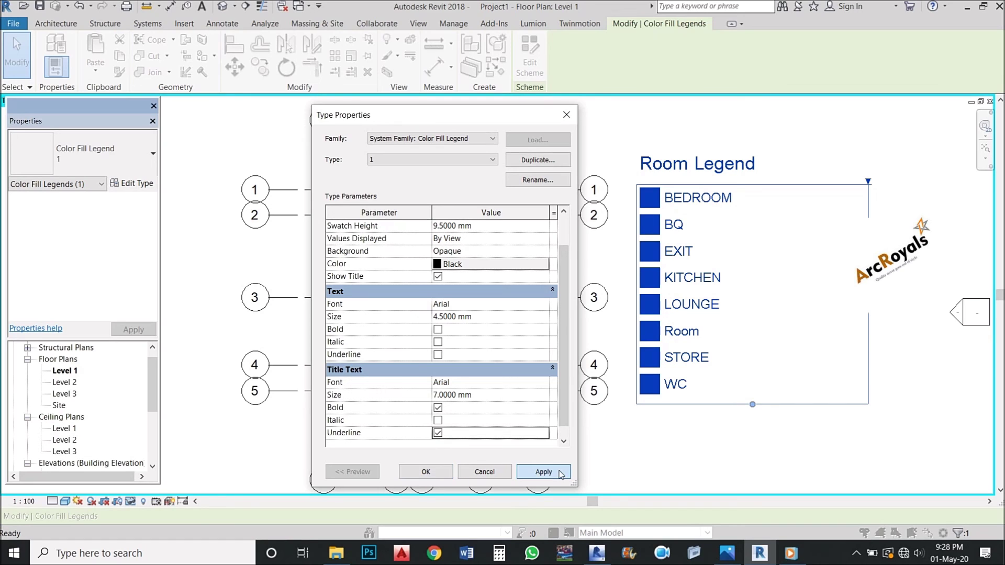
click(425, 472)
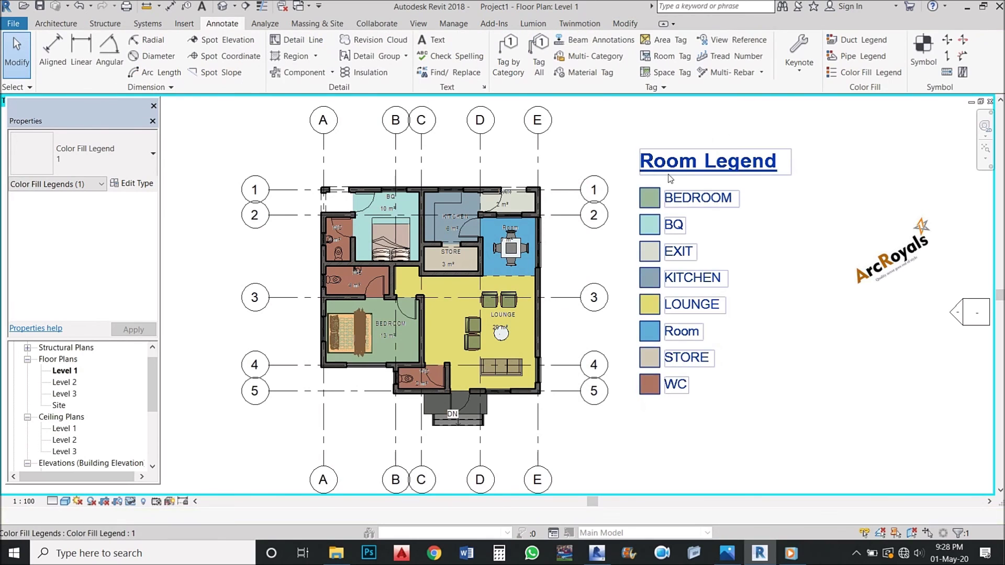
scroll(454, 233, up, 2)
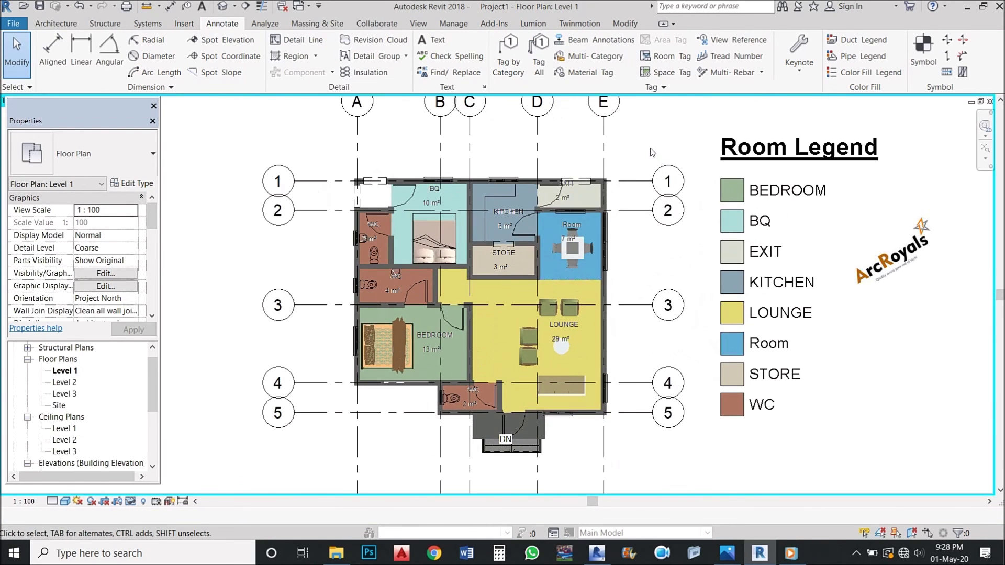
scroll(550, 239, up, 1)
scroll(552, 242, up, 1)
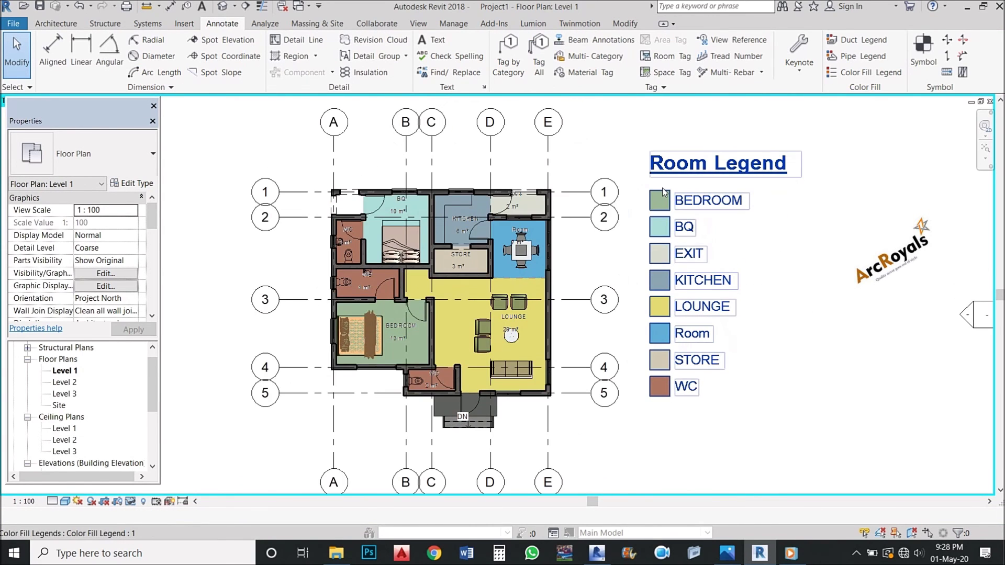